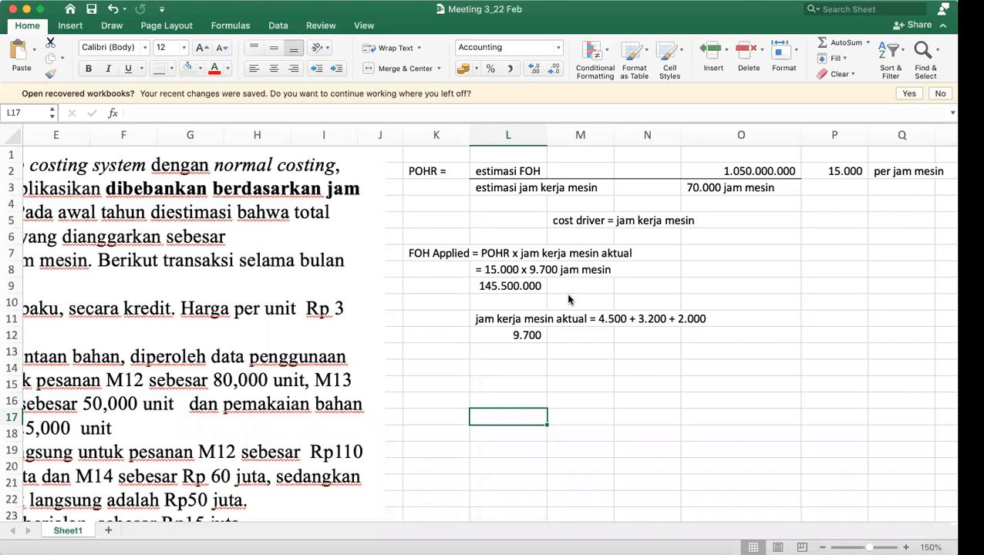
Widen column L slightly, enter the heading JURNAL in K14 and label the first journal entry a in K15.
scroll(500, 339, "left", 5)
scroll(499, 340, "down", 2)
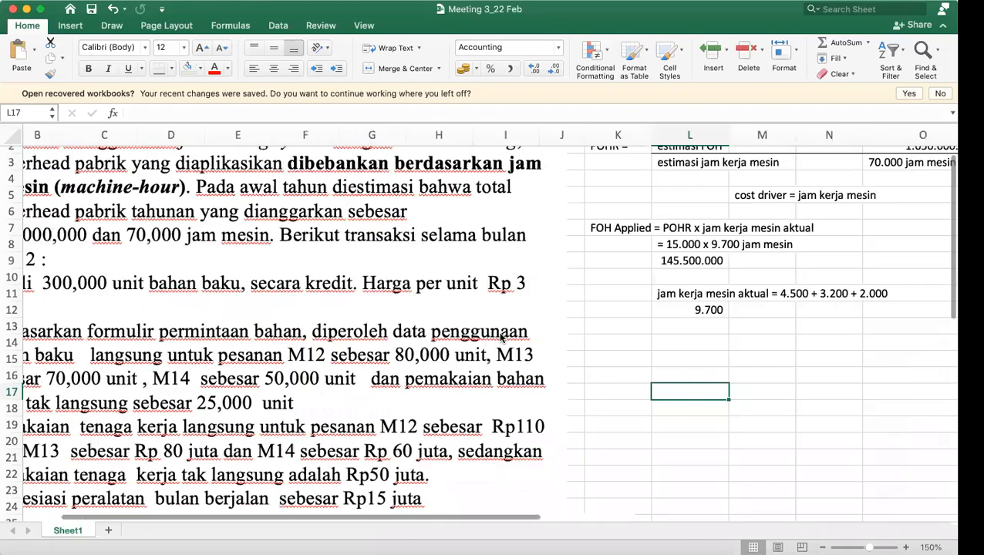
scroll(501, 336, "down", 3)
scroll(656, 325, "down", 5)
scroll(655, 329, "down", 3)
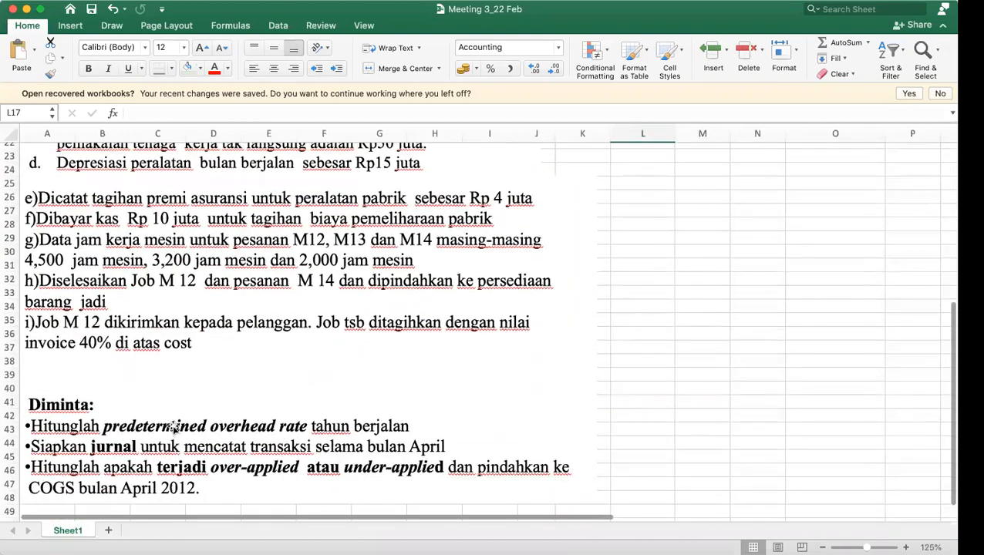
scroll(331, 405, "up", 8)
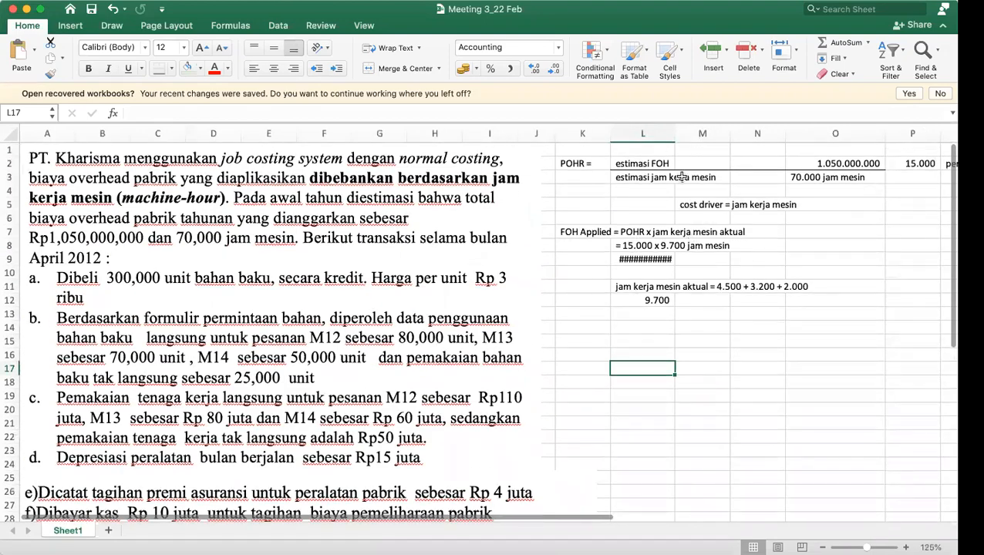
left_click_drag(675, 144, 684, 142)
left_click(590, 328)
type("JURNAL")
key("Return")
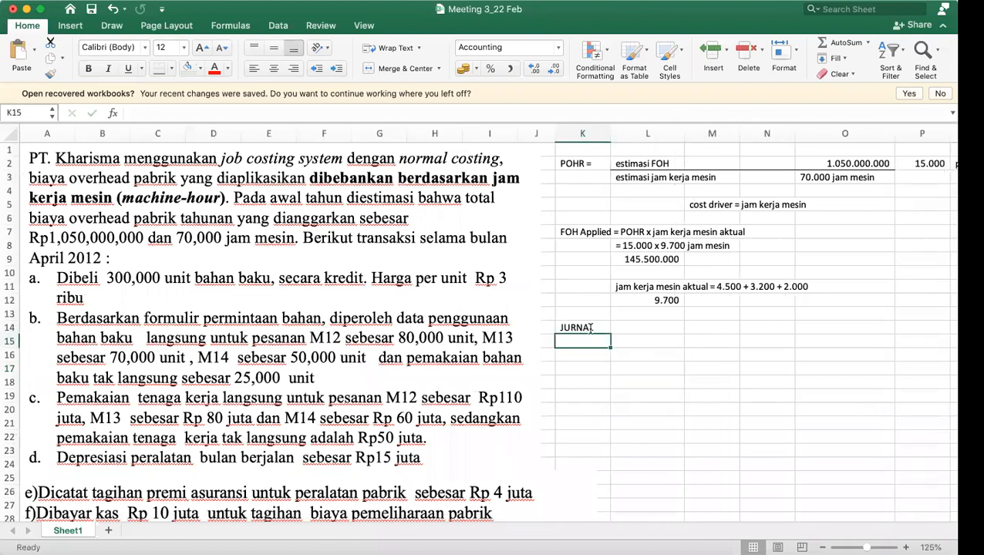
type("a")
key("Tab")
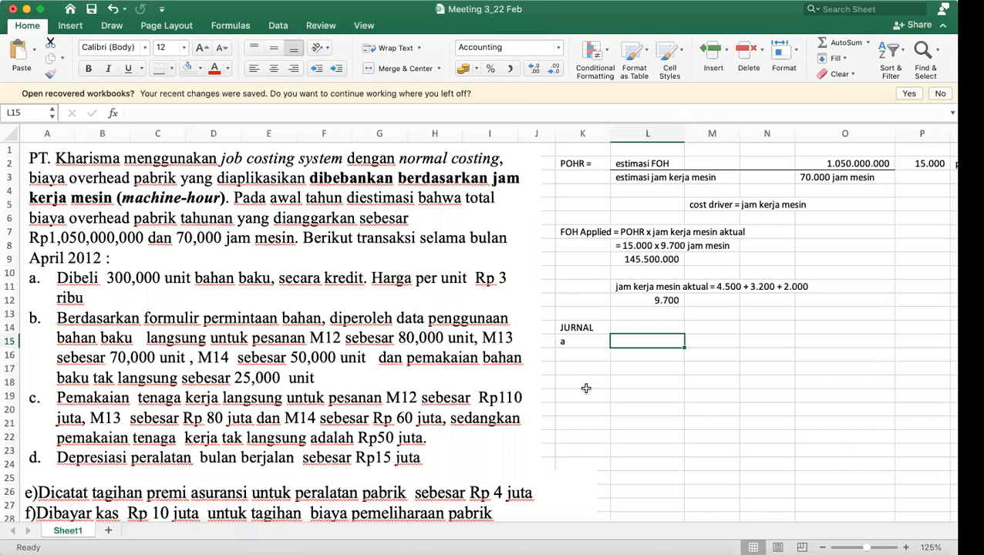
Enter the accounts for entry a: Persediaan Bahan Baku in L15 and Hutang Usaha in M16.
left_click(655, 342)
type("Persediaan")
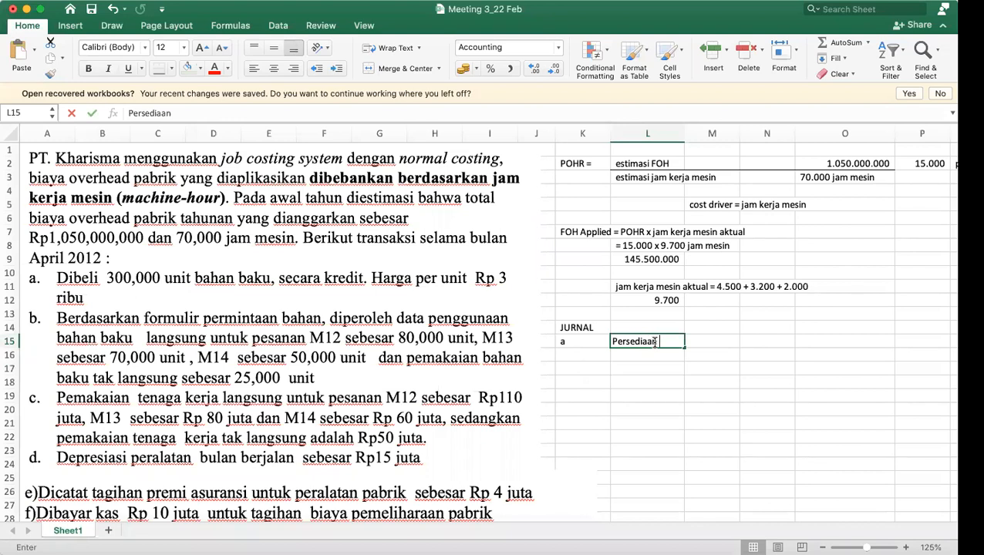
type("Bahan Baku")
key("Return")
key("Tab")
type("ur")
key("BackSpace")
key("BackSpace")
type("Hutang USah")
key("BackSpace")
key("BackSpace")
key("BackSpace")
type("saha")
Calculate entry a's debit in N15 as =300000*3000 and link the Hutang Usaha credit in O16 to that cell.
key("Up")
key("Right")
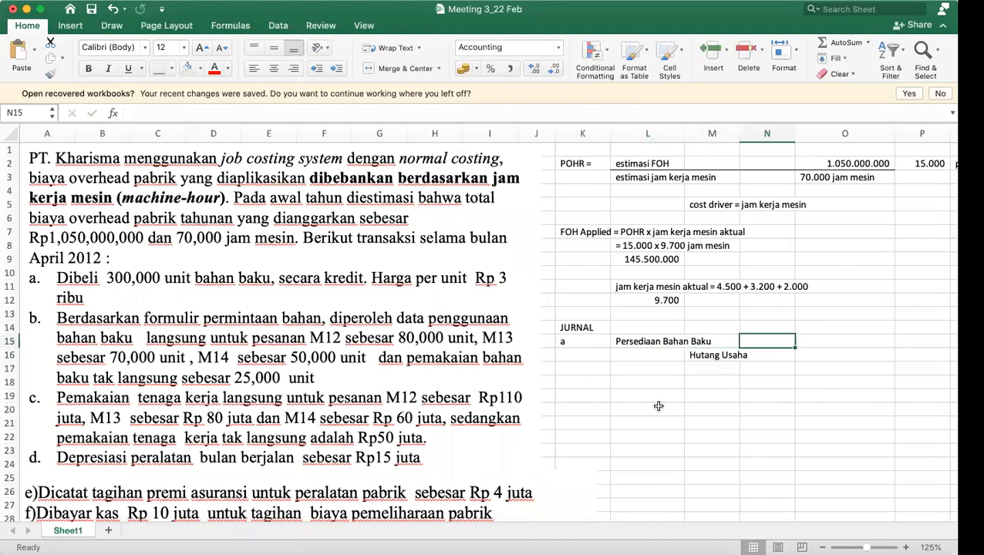
type("=")
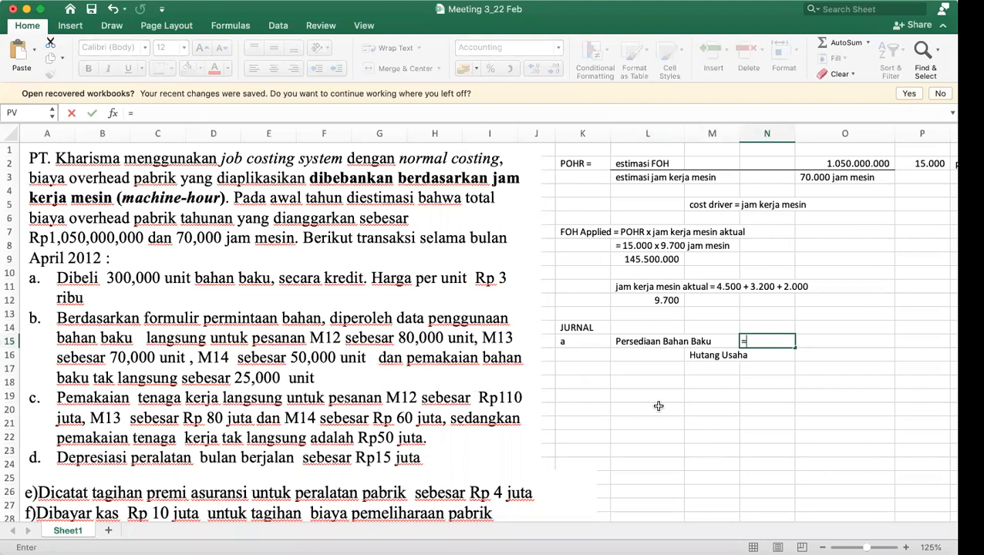
type("300000")
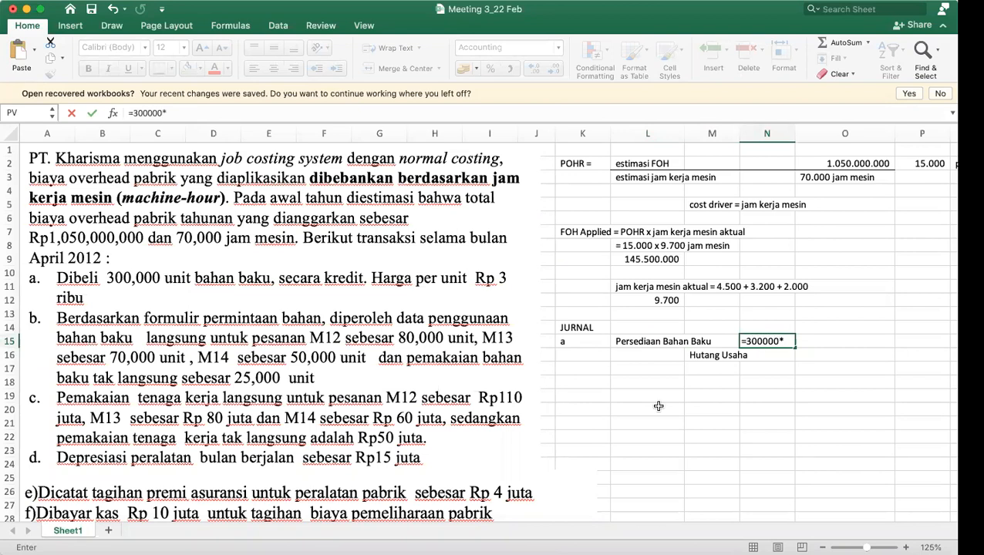
type("*3000")
key("Return")
key("Right")
type("=")
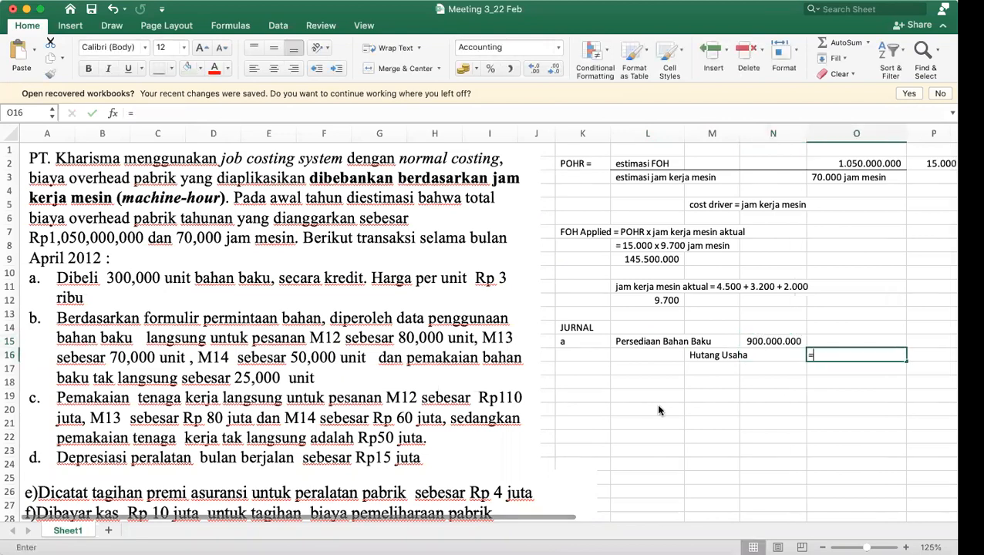
left_click(773, 341)
key("Return")
Narrow column K and label the second journal entry b in K18.
left_click(657, 374)
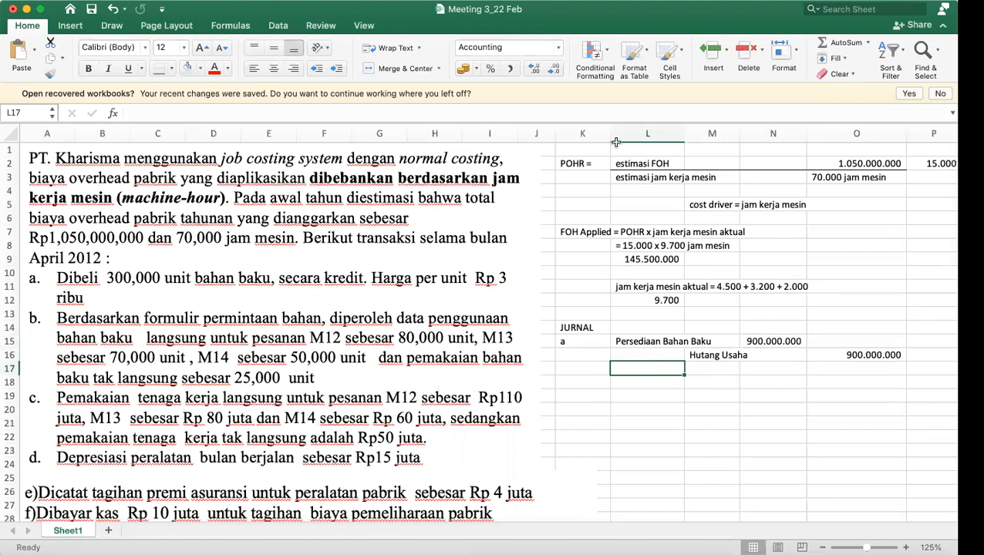
left_click_drag(615, 142, 600, 141)
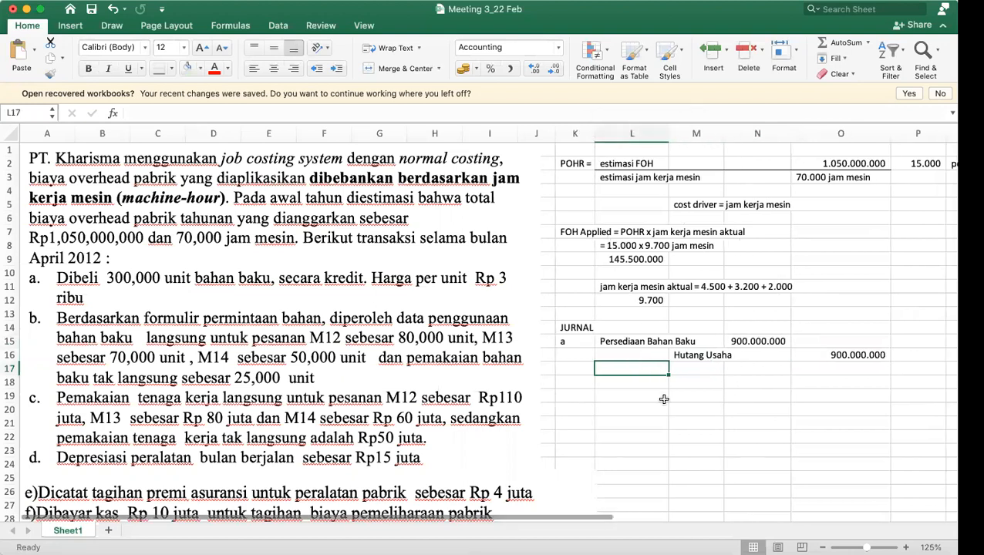
left_click(664, 399)
left_click(584, 383)
type("'b")
key("Tab")
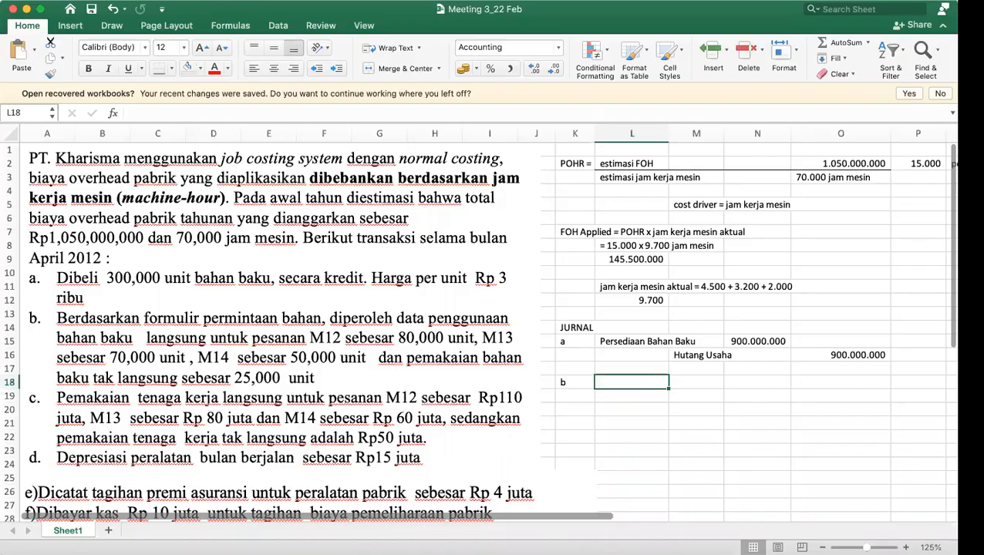
Enter the accounts for entry b: Pekerjaan dalam proses in L18, FOH in L19 and Persediaan Bahan Baku in M20.
scroll(580, 291, "down", 2)
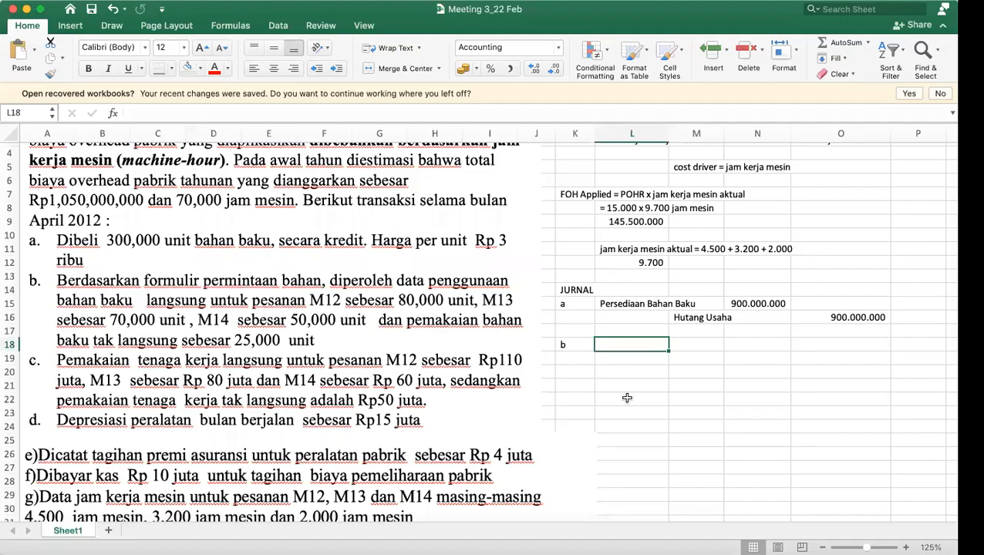
left_click(627, 397)
left_click(637, 346)
type("Pekerjaan d")
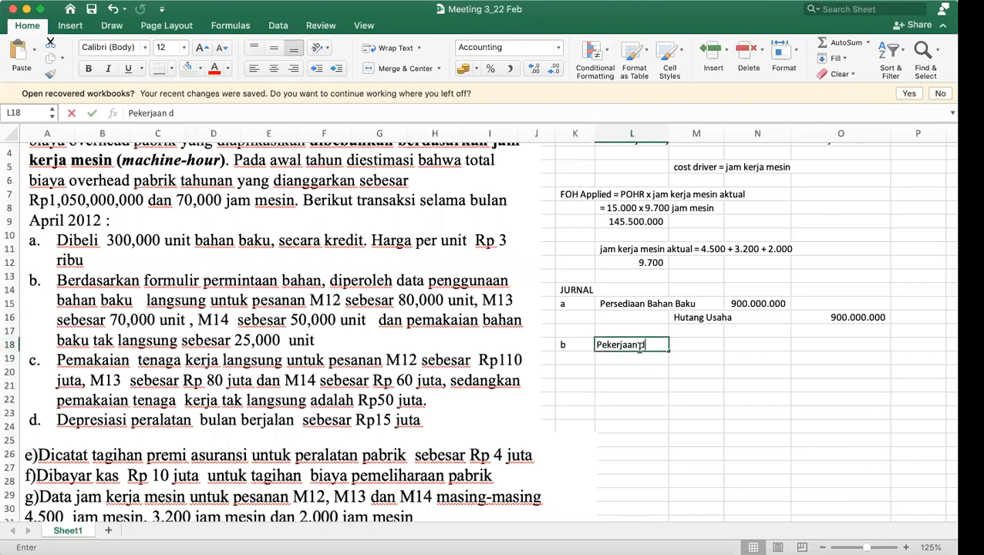
type("alam proses")
key("Return")
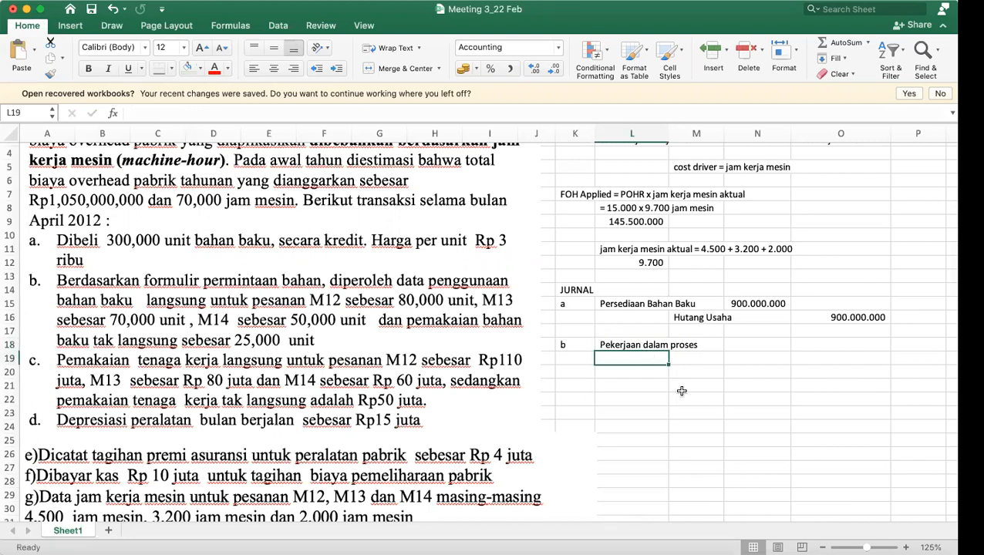
type("FOH")
key("Return")
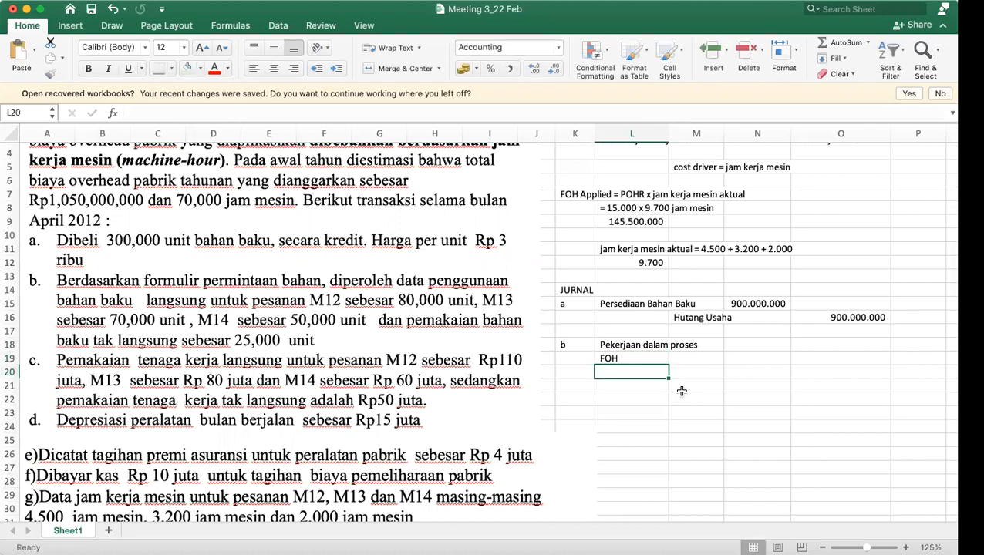
key("Tab")
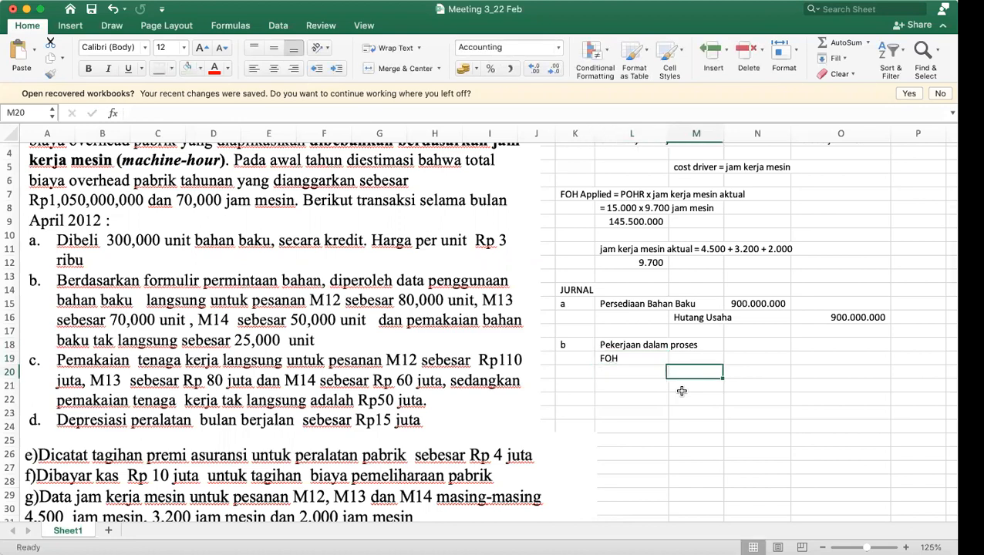
type("Persediaan Bahan bak")
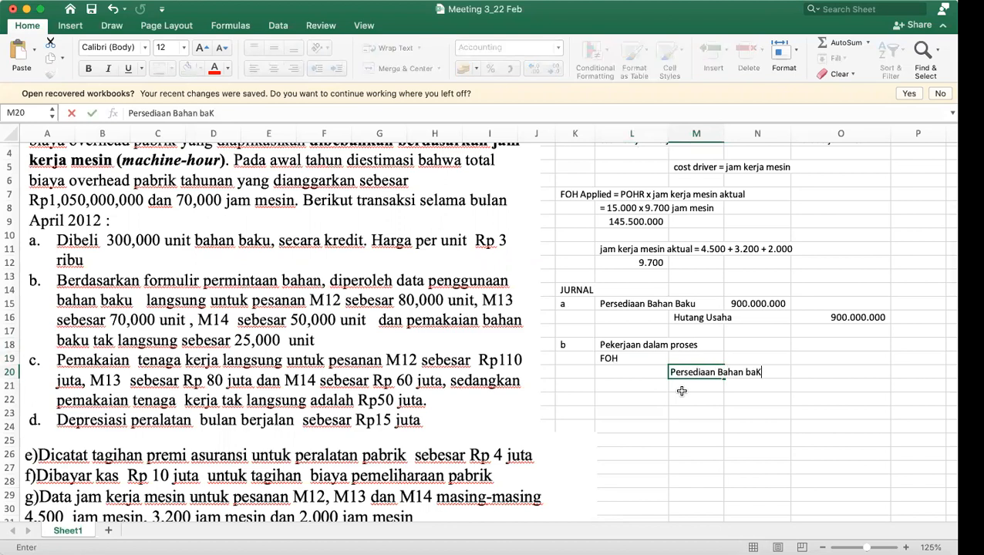
type("aku")
key("Return")
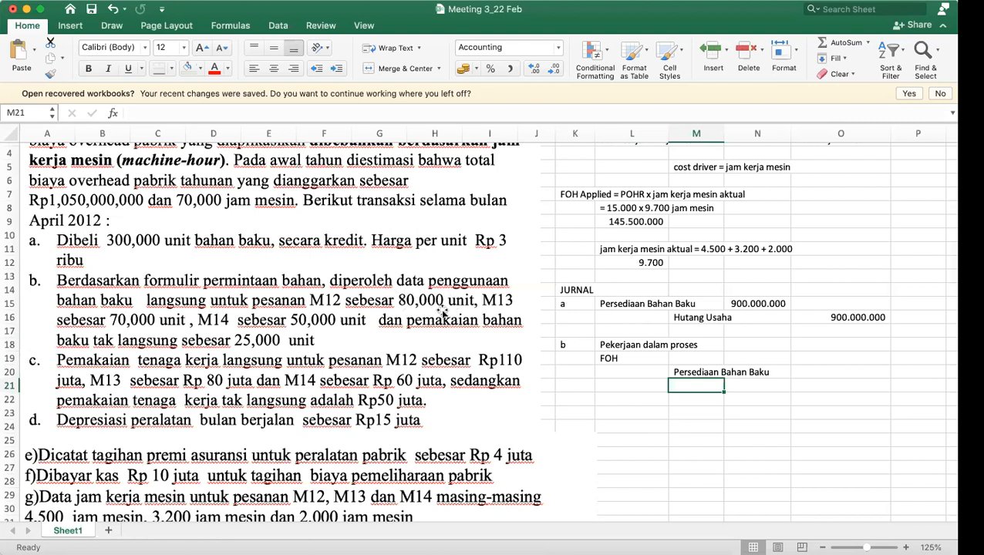
Insert three blank rows above the FOH line, starting at row 19.
left_click_drag(9, 358, 9, 390)
right_click(10, 389)
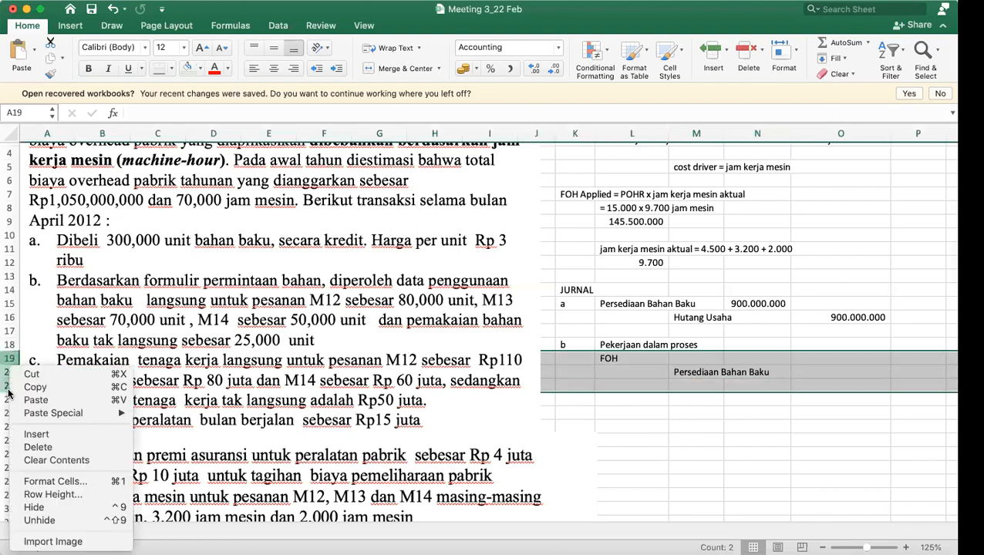
key("Escape")
left_click_drag(424, 367, 425, 381)
left_click(516, 197)
left_click_drag(731, 383, 732, 396)
left_click(515, 197)
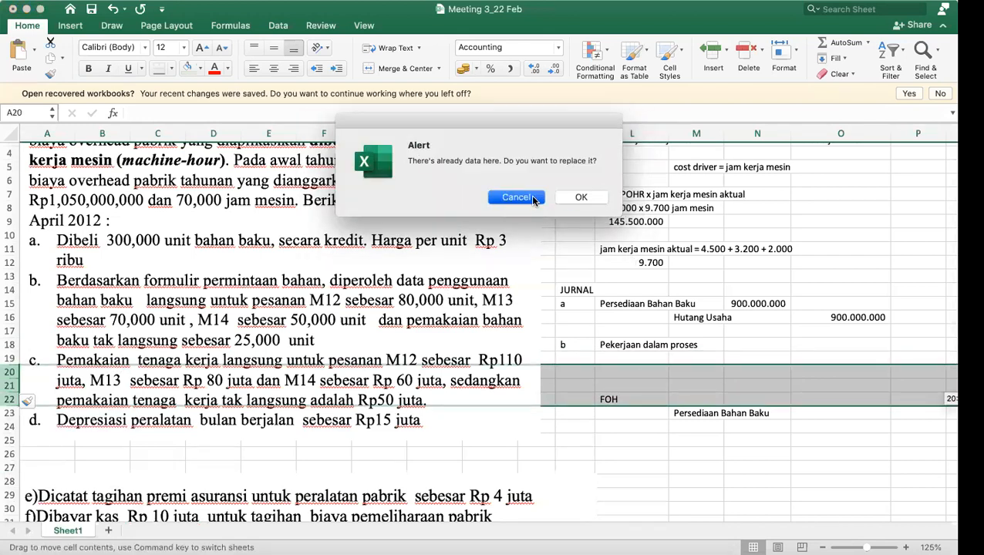
left_click(655, 374)
Append "- M 12" to the Pekerjaan dalam proses account name in L18.
left_click(640, 346)
left_click(236, 114)
type("- M 12")
key("Return")
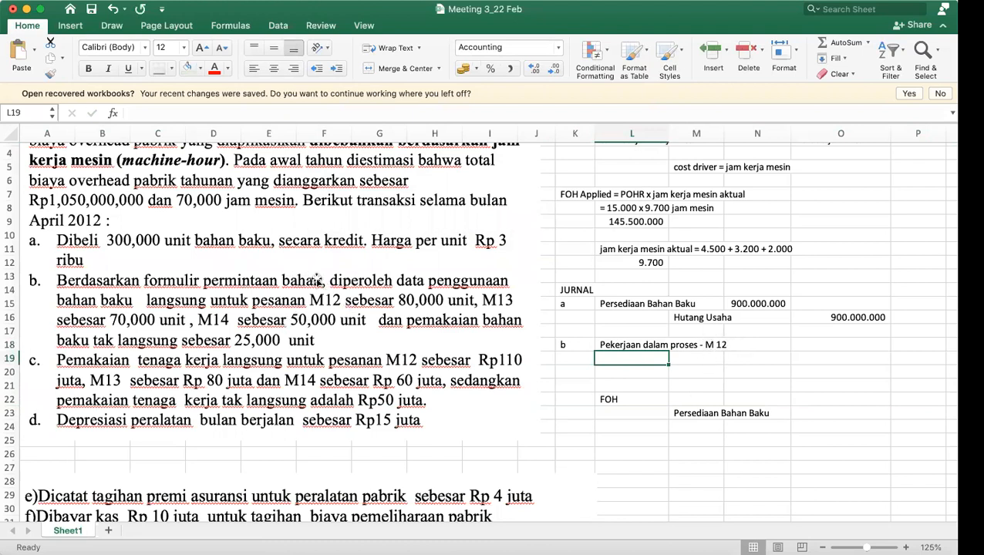
Calculate the M 12 debit in N18 as =80000*3000, widening column M and narrowing column K to fit the account name.
left_click(775, 344)
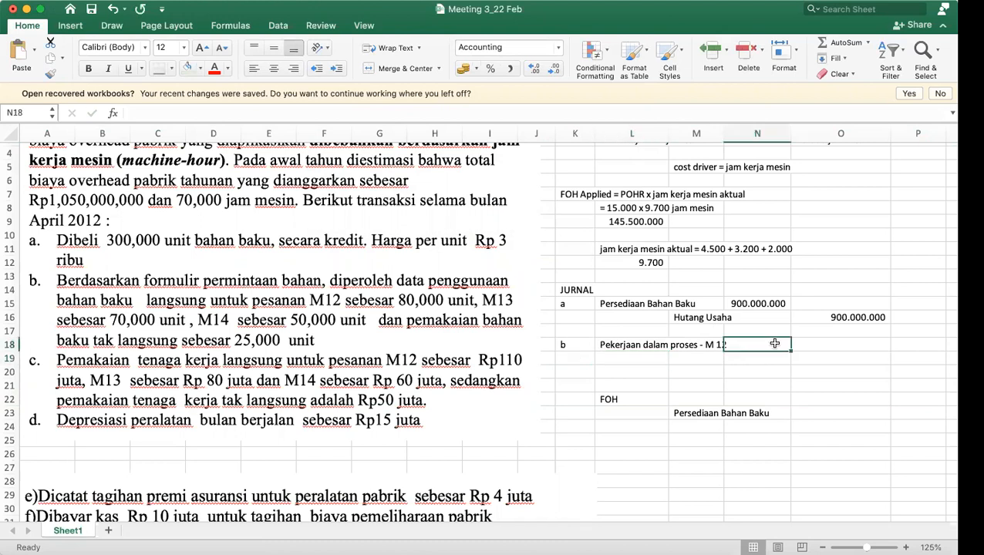
type("=80000*3000")
key("Return")
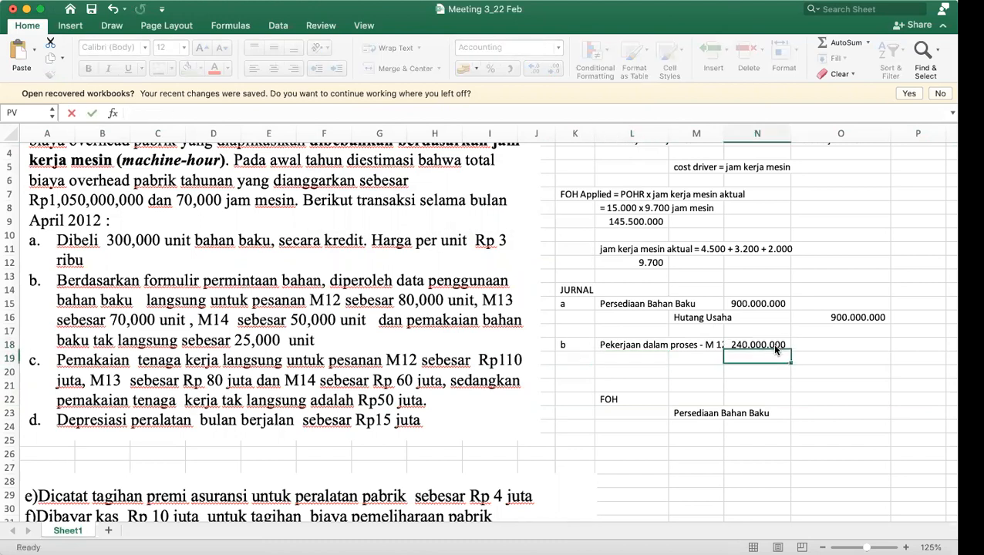
left_click_drag(723, 134, 745, 132)
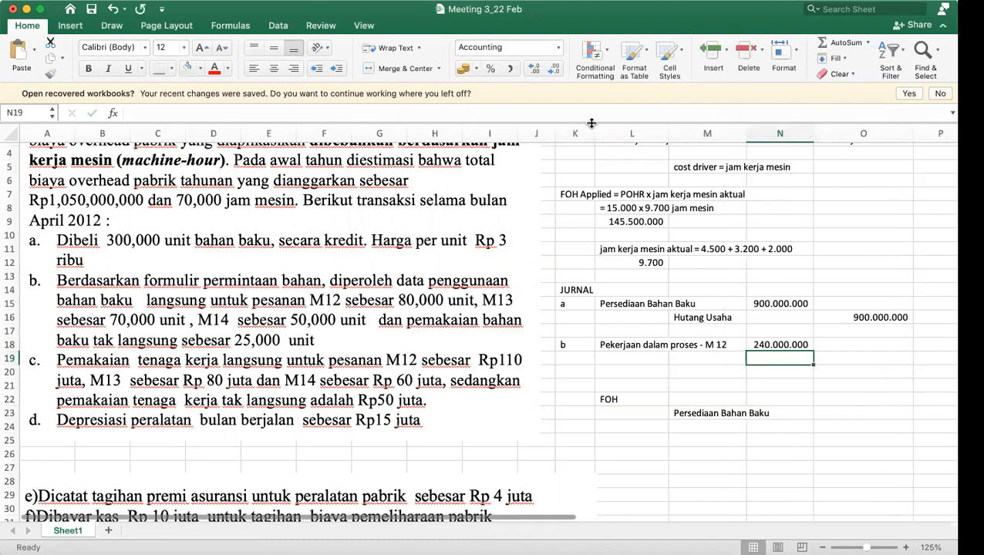
left_click_drag(594, 128, 581, 125)
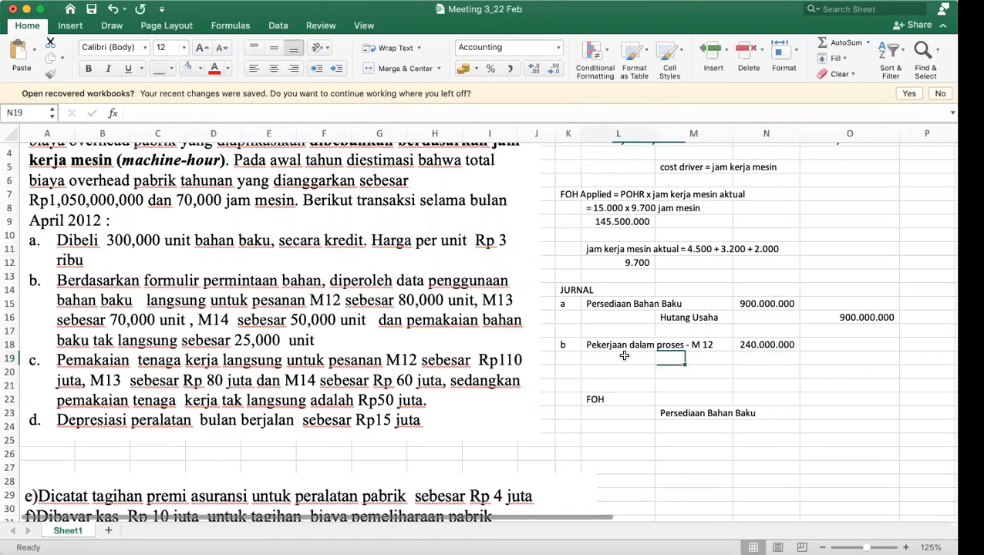
Copy the Pekerjaan dalam proses - M 12 account name from L18 into L19 and L20.
left_click(617, 345)
key("ctrl+c")
left_click(624, 359)
key("super+v")
key("Down")
key("super+v")
Change the copied account names to Pekerjaan dalam proses - M 13 in L19 and Pekerjaan dalam proses - M 14 in L20.
key("Up")
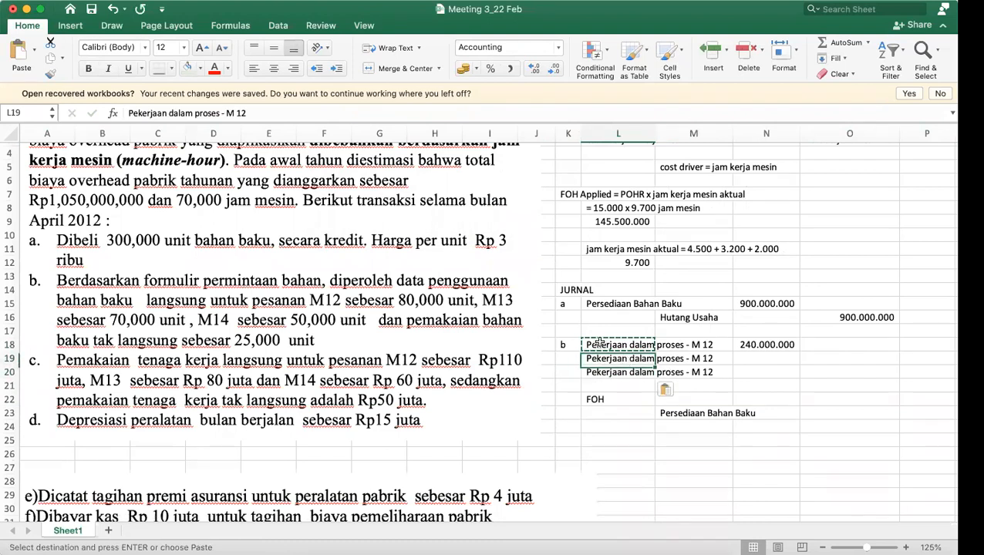
left_click(273, 113)
key("BackSpace")
type("3")
key("Return")
left_click(273, 113)
key("BackSpace")
type("4")
key("Return")
Calculate the M 13 debit in N19 as =70000*3000 and the M 14 debit in N20 as =50000*3000.
key("Up")
key("Up")
key("Right")
key("Right")
type("=")
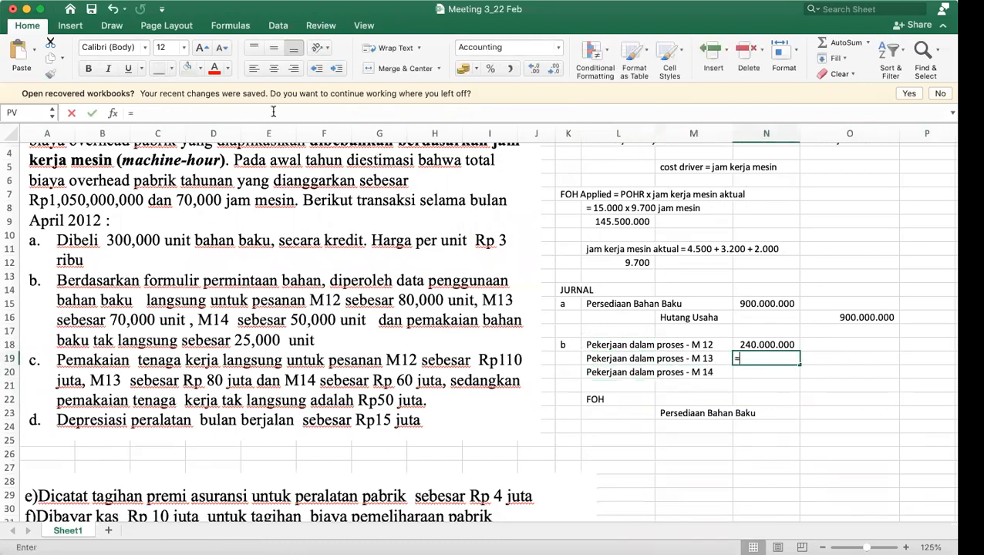
type("70000*3000")
key("Return")
type("=")
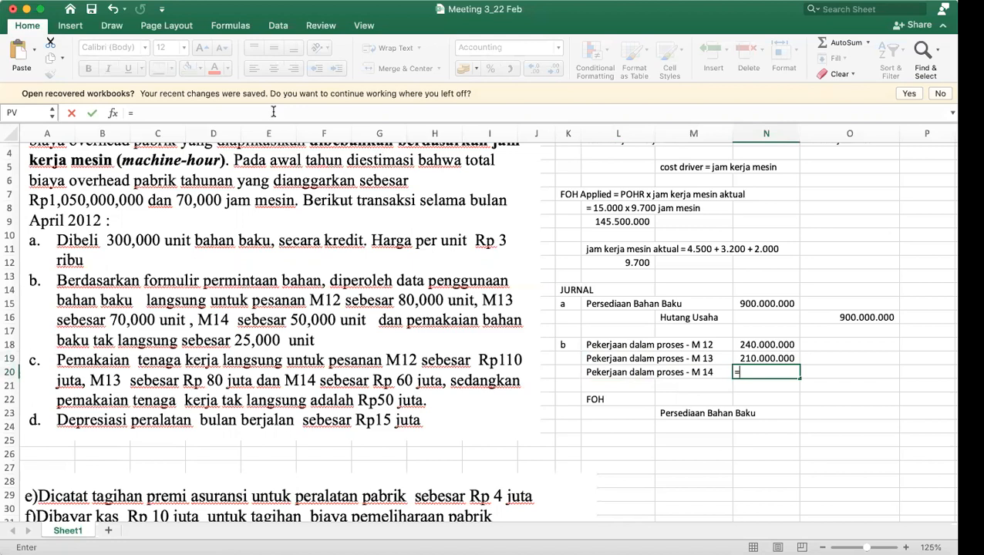
type("50000*3000")
key("Return")
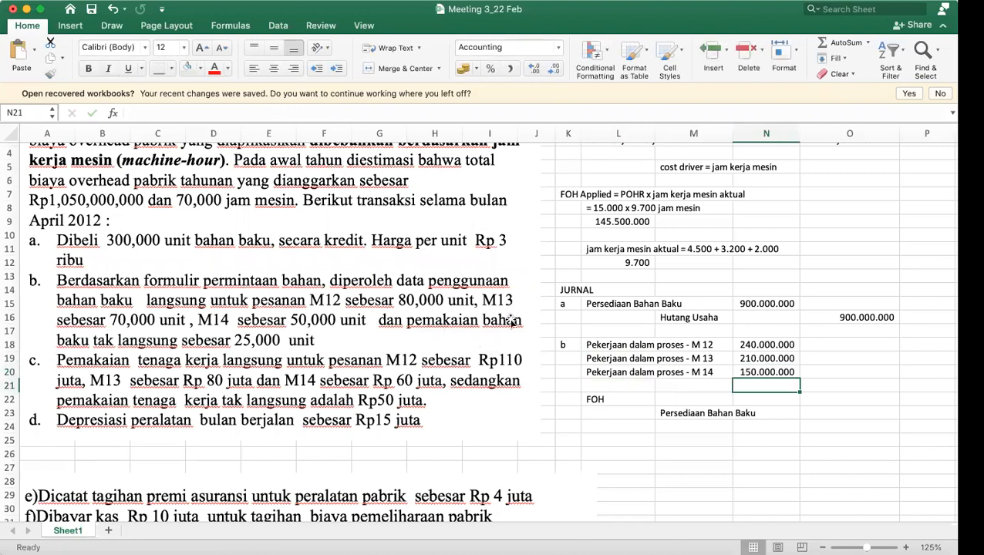
Move the FOH and Persediaan Bahan Baku lines up one row so FOH sits in L21 directly below M 14.
left_click_drag(618, 405, 694, 430)
key("super+x")
key("Up")
key("super+v")
Calculate the FOH debit for indirect materials in N21 as =25000*3000.
key("Right")
key("Right")
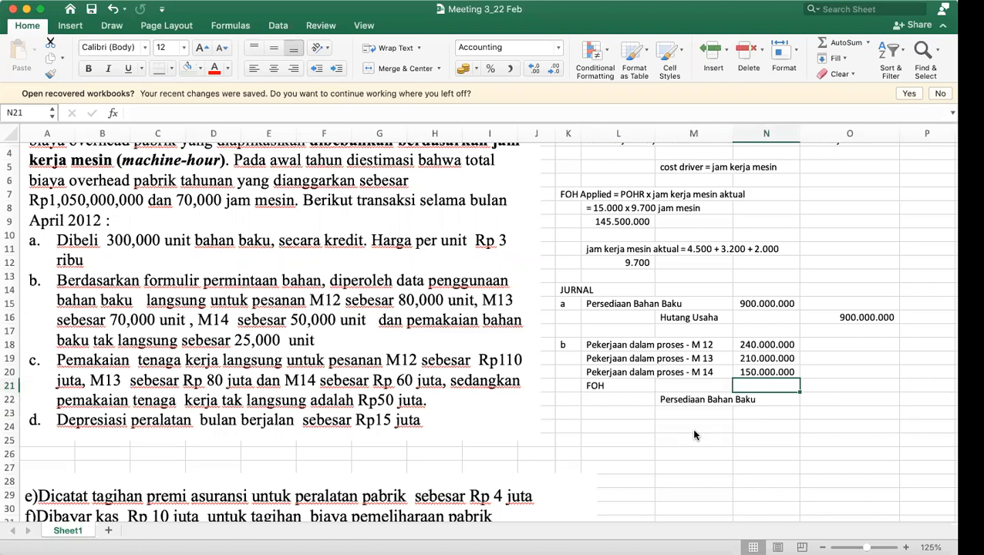
type("=25000")
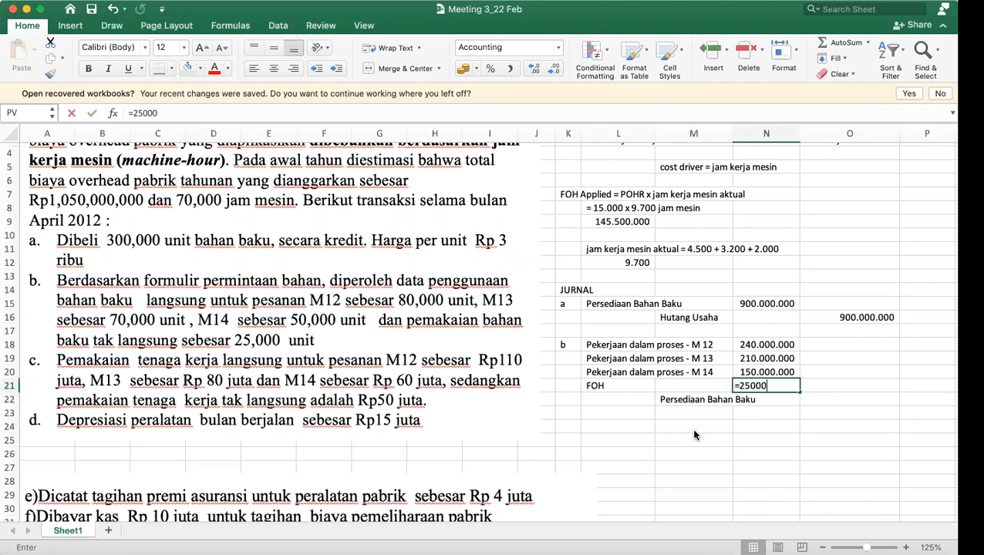
type("*3000")
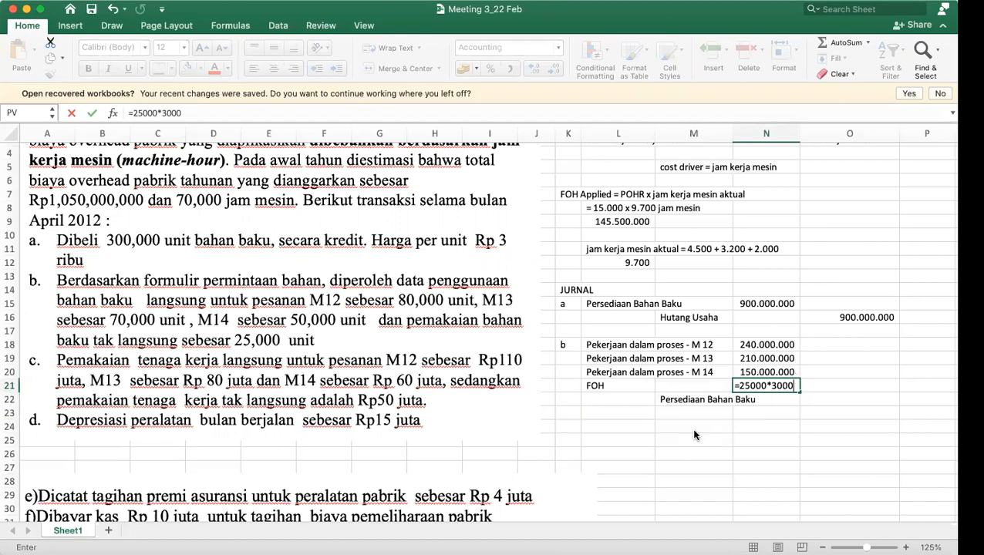
key("Return")
Calculate the Persediaan Bahan Baku credit in O22 by adding the four debits N18, N19, N20 and N21.
key("Right")
type("=")
left_click(777, 346)
type("+")
left_click(775, 359)
type("+")
left_click(779, 373)
type("+")
left_click(777, 385)
key("Return")
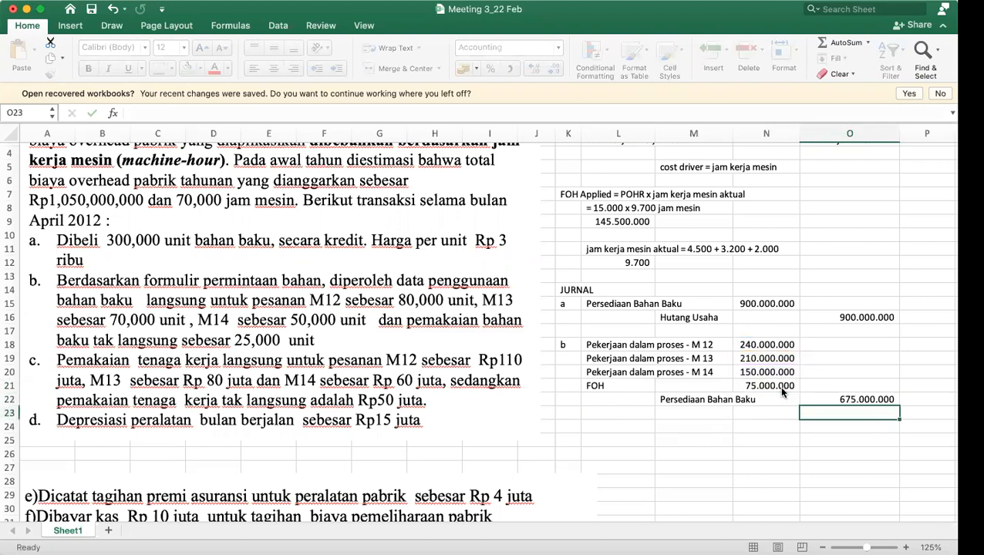
Label entry c in K24 and copy the three Pekerjaan dalam proses lines for M 12, M 13 and M 14 into L24:L26.
left_click(717, 441)
left_click(576, 422)
type("c")
key("Tab")
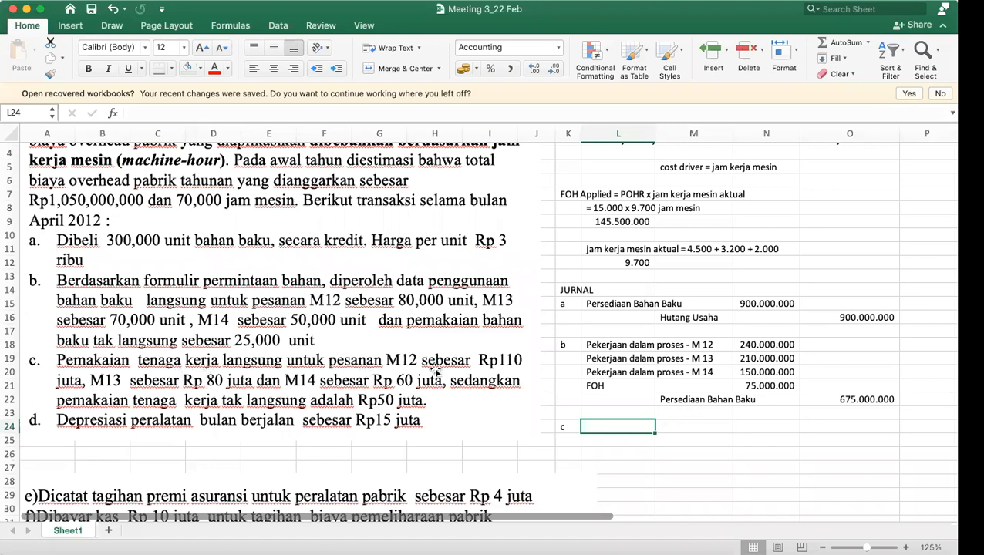
left_click(609, 346)
left_click_drag(608, 345, 609, 372)
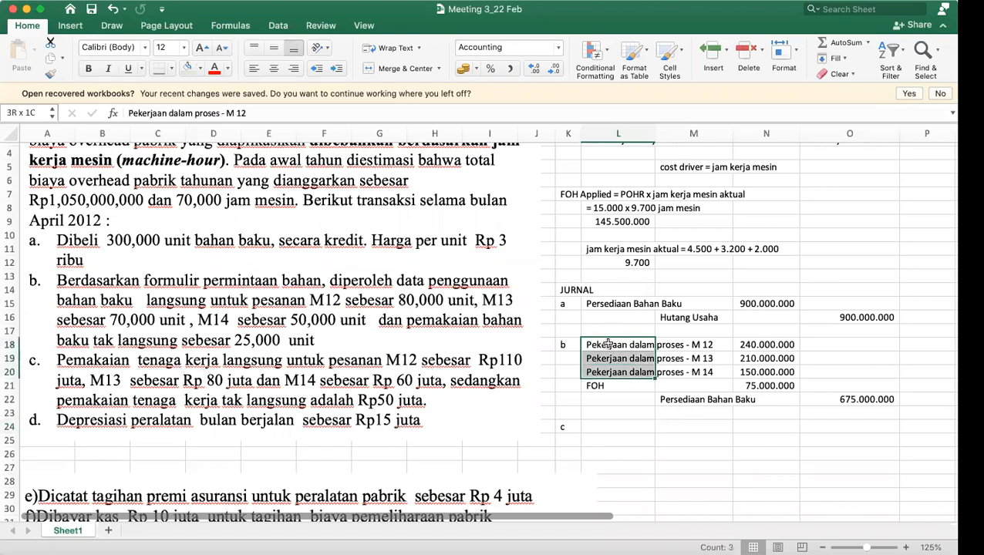
key("super+c")
left_click(618, 425)
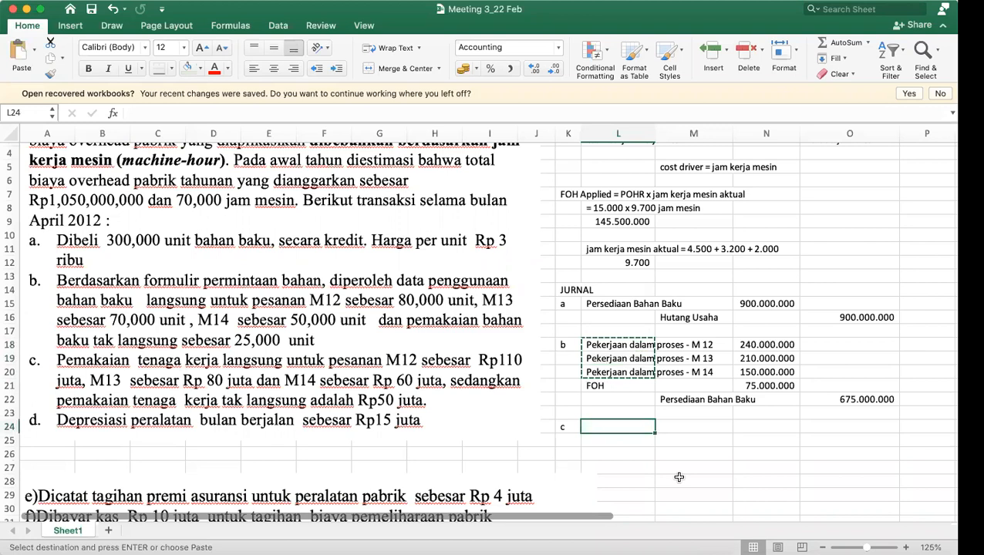
scroll(679, 477, "down", 3)
key("super+v")
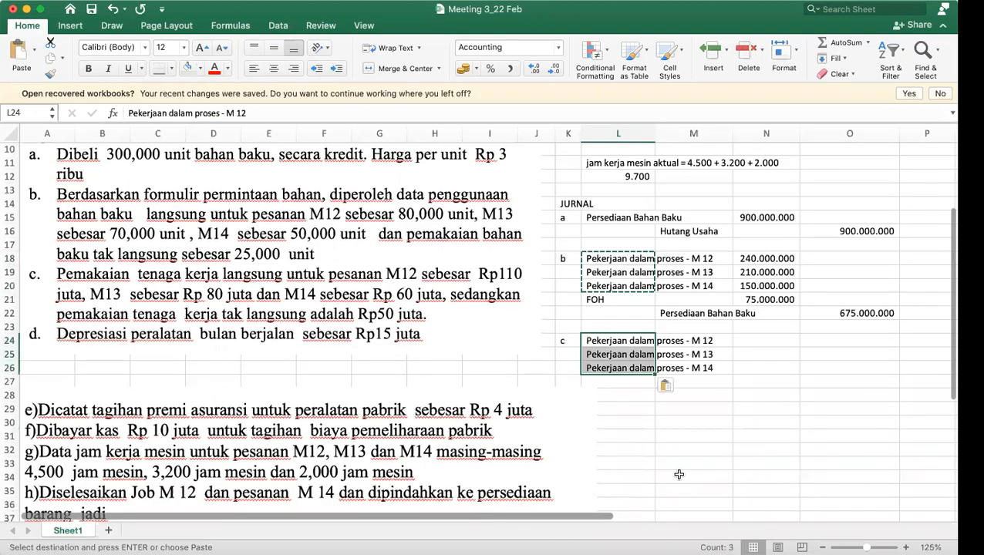
left_click(702, 394)
key("Escape")
Enter entry c's direct labour debits: 110.000.000 for M 12, 80.000.000 for M 13 and 60.000.000 for M 14 in N24:N26.
left_click(753, 346)
type("110000000")
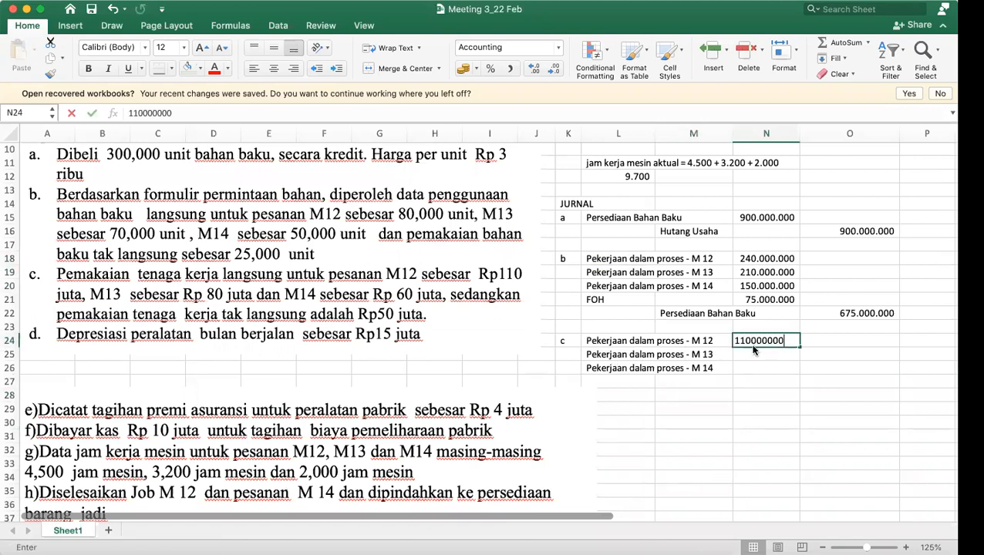
key("Return")
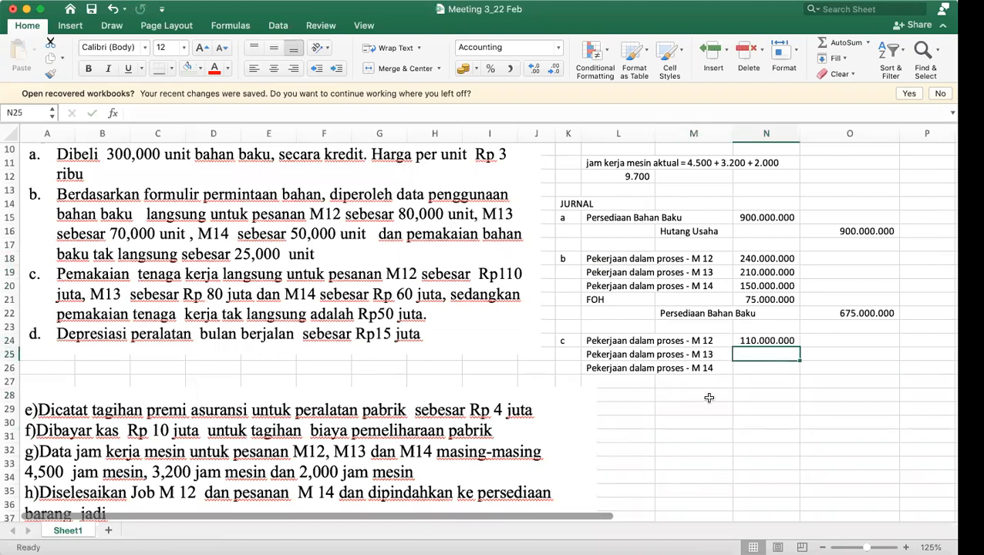
type("80000000")
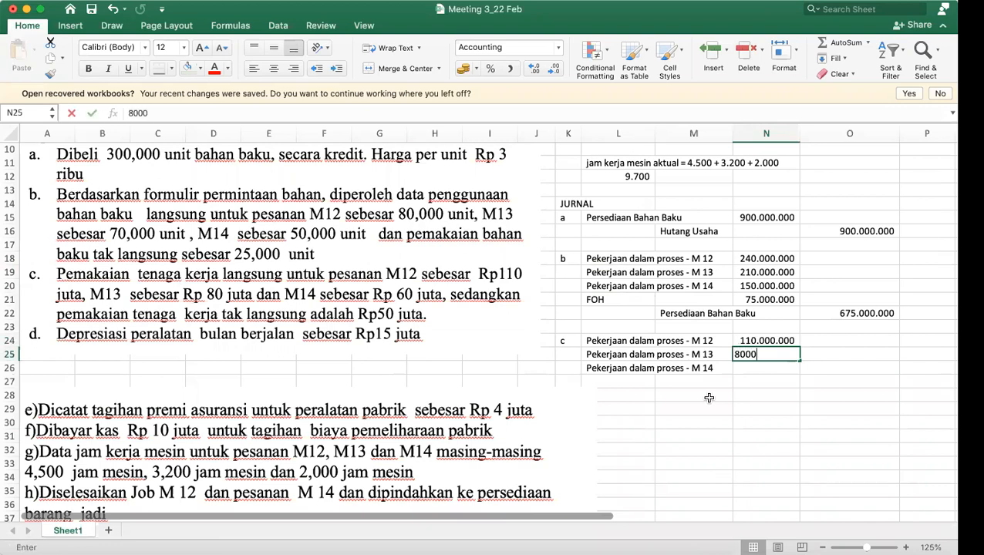
key("Return")
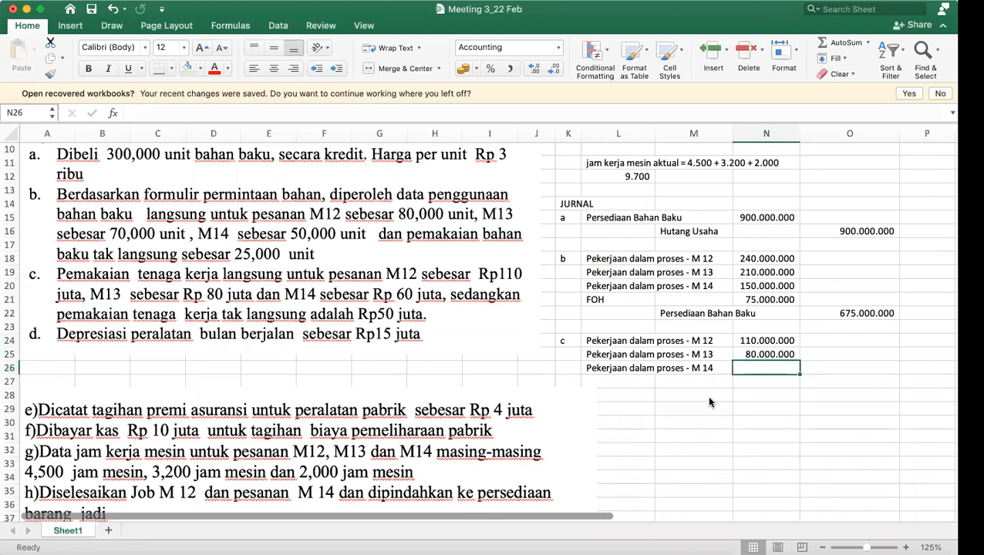
type("60.000.")
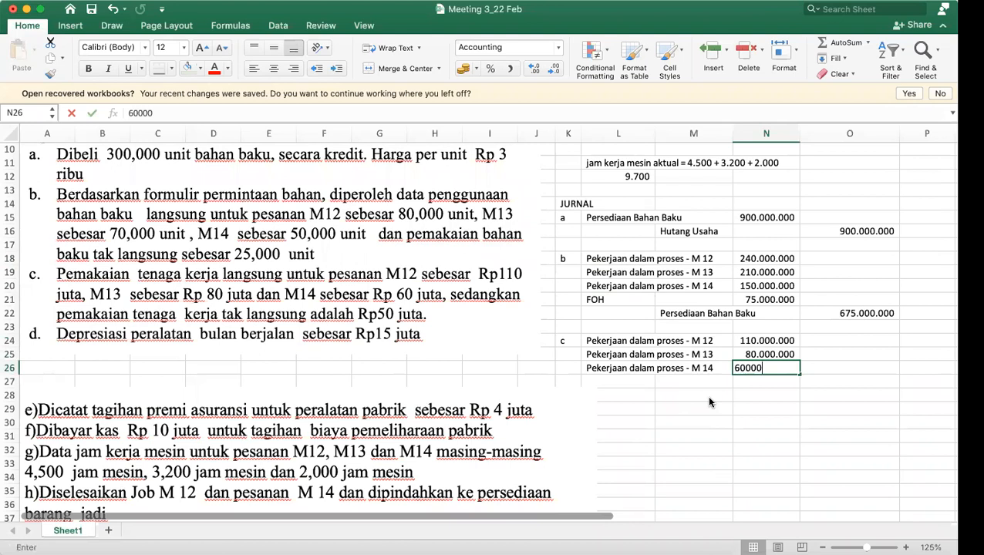
type("000")
key("Return")
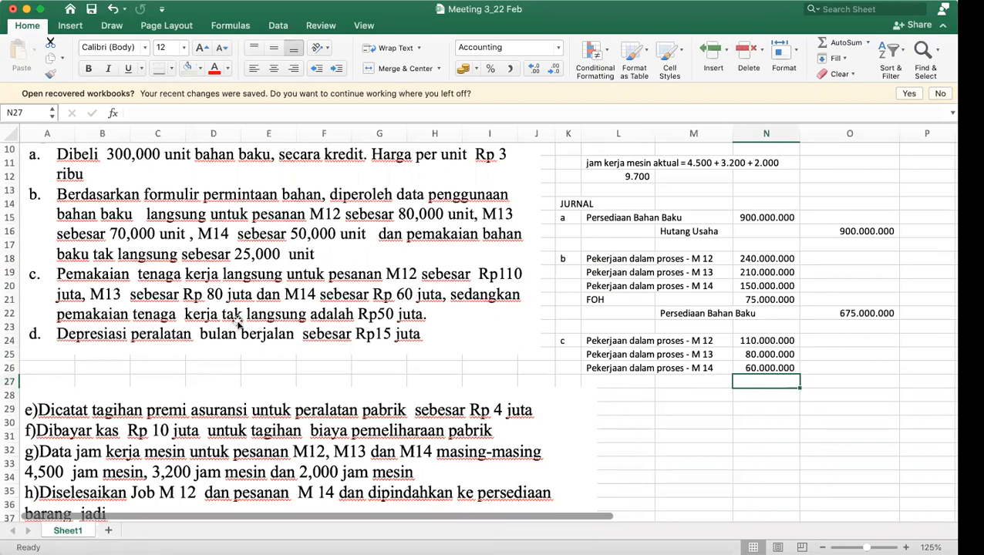
Add an FOH line in L27 for indirect labour with a debit of 50.000.000 in N27.
left_click(621, 383)
type("FOH")
key("Tab")
key("Tab")
type("=50000000")
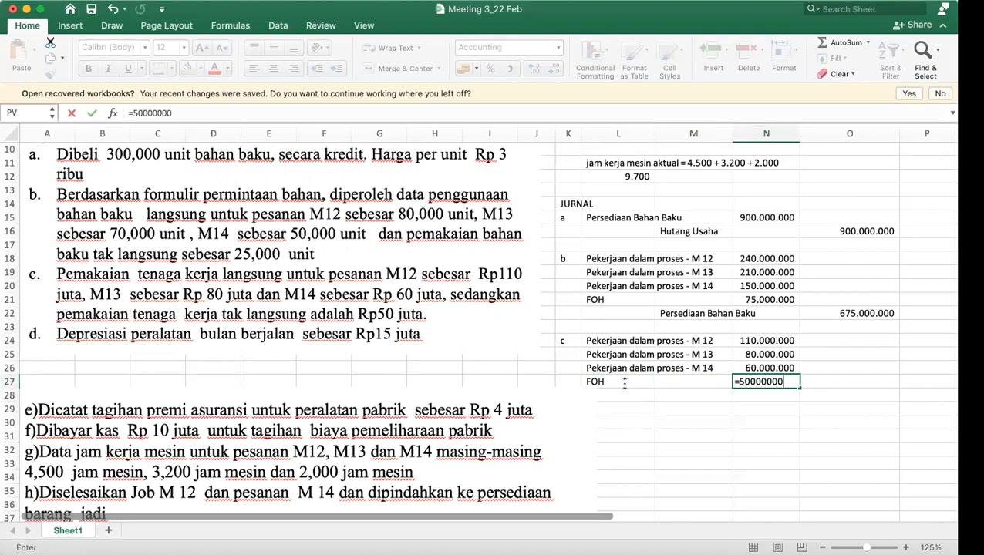
key("Return")
Enter Hutang Gaji as the credit account in M28 and calculate its credit in O28 by adding N24, N25, N26 and N27.
key("Left")
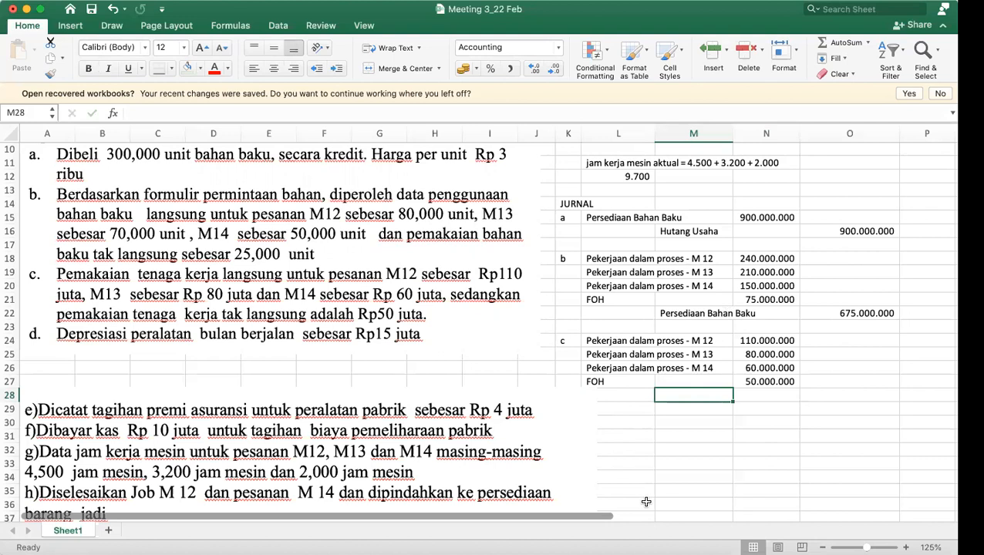
type("Hutang Gaji")
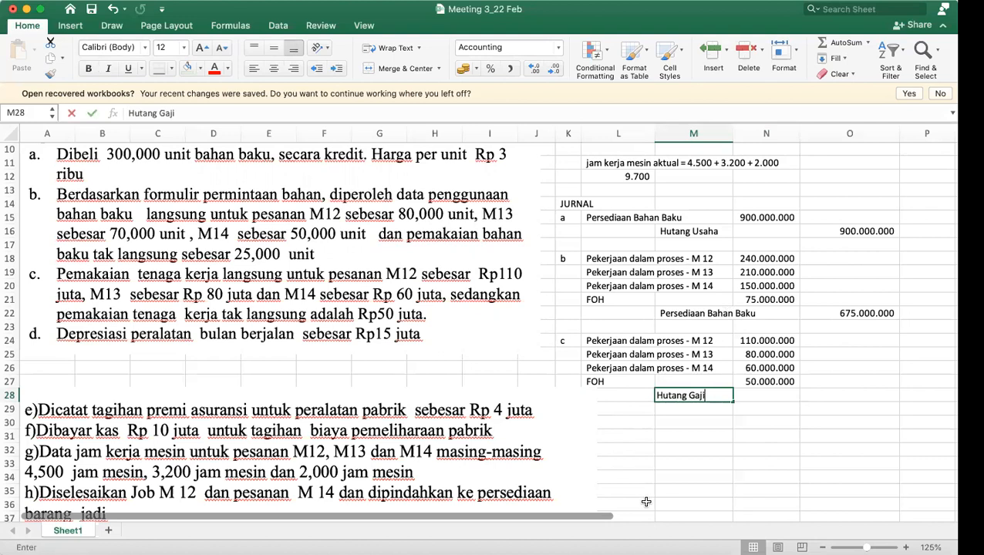
key("Tab")
key("Tab")
type("=")
left_click(742, 340)
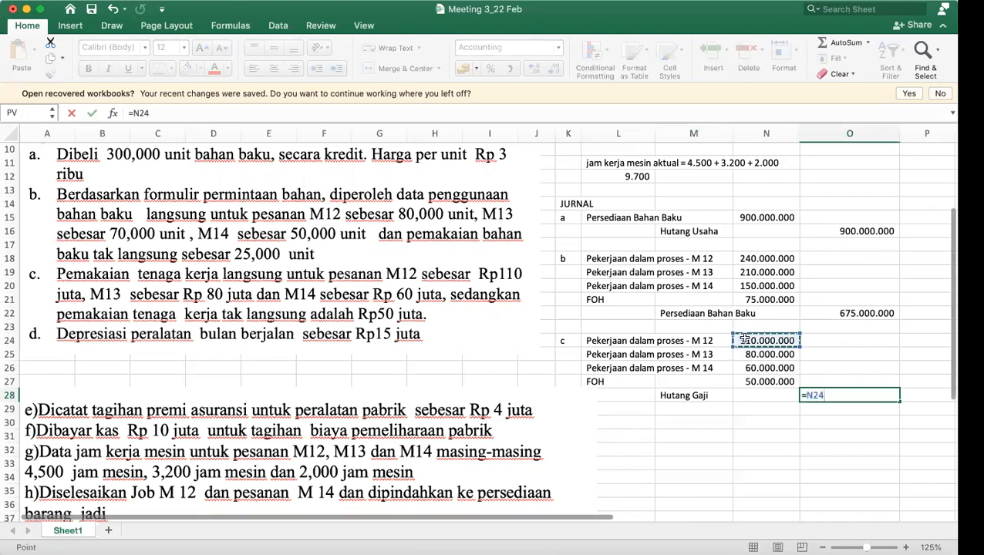
type("+")
left_click(769, 354)
type("+")
left_click(771, 368)
type("+")
left_click(773, 381)
key("Return")
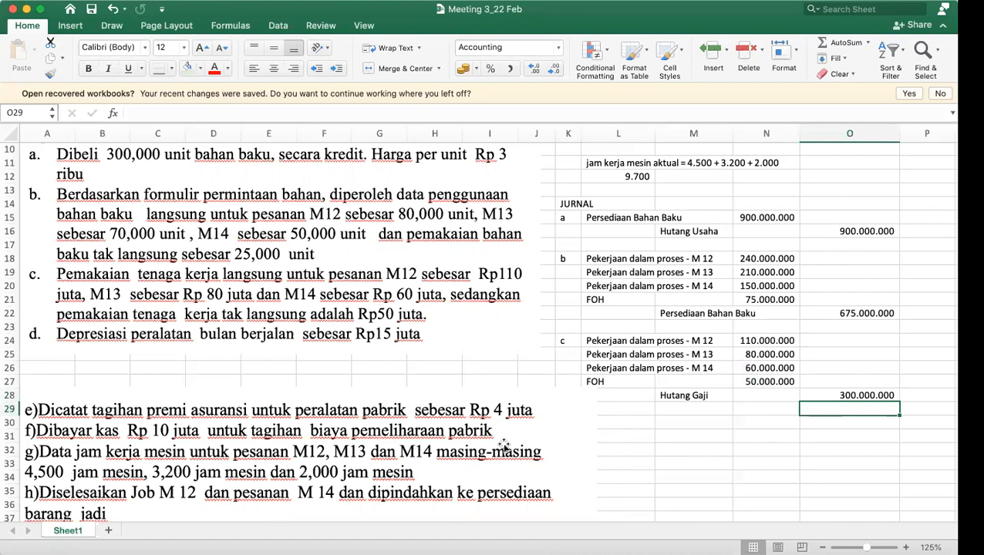
Shrink the picture of transactions e to i so it clears the journal columns, and label entry d in K30.
left_click(588, 408)
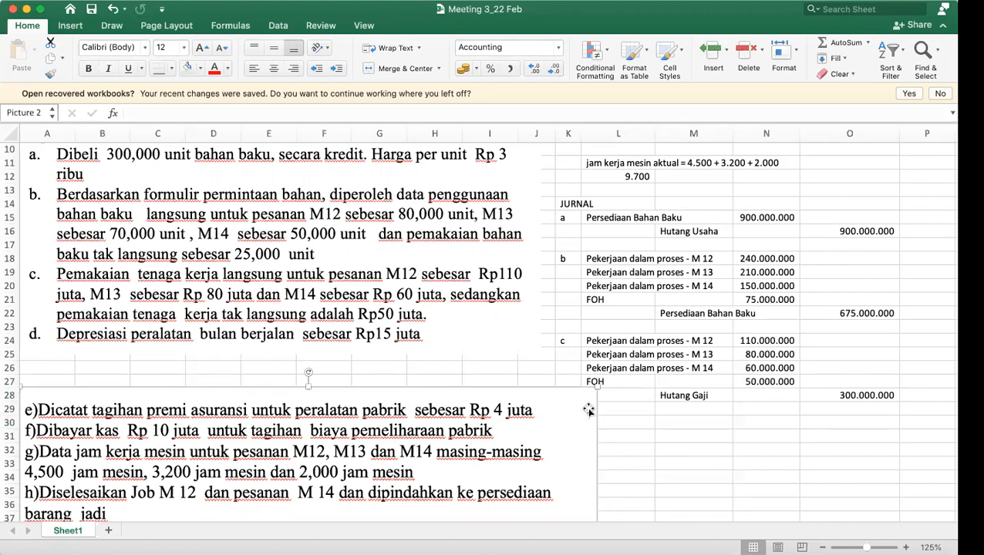
left_click_drag(596, 386, 511, 387)
left_click(564, 426)
type("'d")
key("Tab")
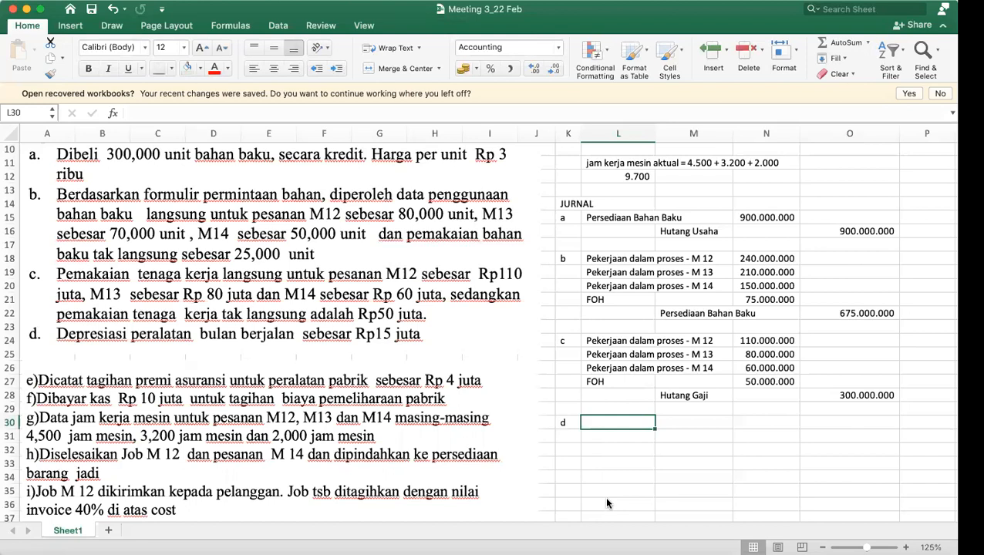
Insert a text box reading "di pabrik" and place it at the end of transaction d's text.
left_click(70, 26)
left_click(840, 54)
left_click(791, 100)
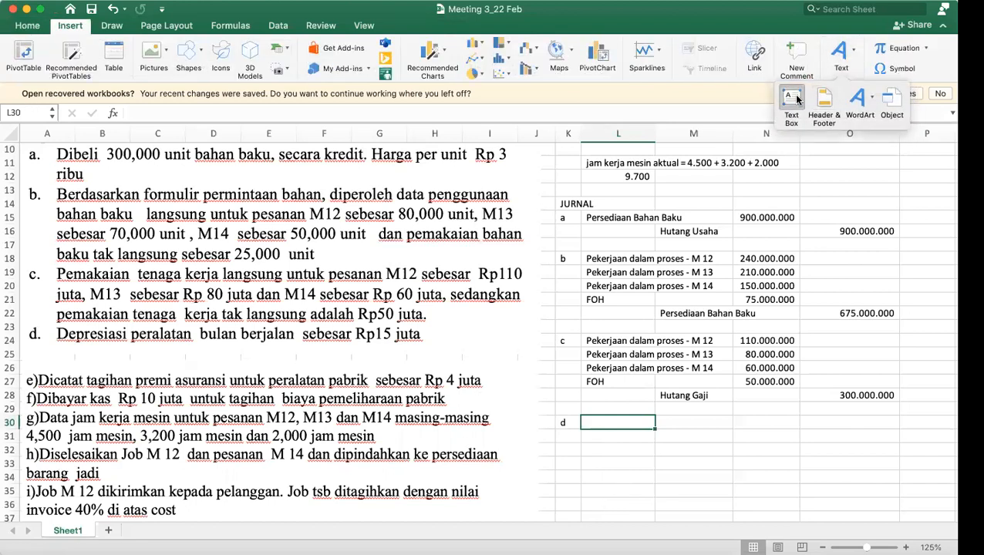
left_click_drag(223, 340, 270, 353)
type("di pabrik")
left_click_drag(260, 344, 460, 333)
left_click(606, 436)
Group the "di pabrik" text box with the picture of transactions a to d.
left_click(467, 338)
left_click(505, 289, "shift")
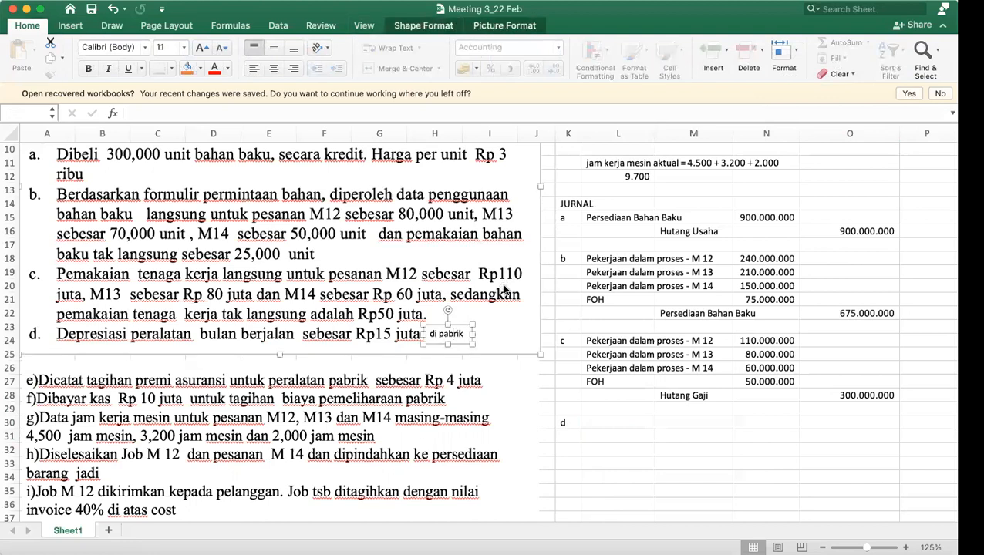
right_click(506, 289)
mouse_move(533, 340)
left_click(655, 341)
left_click(648, 433)
left_click(626, 420)
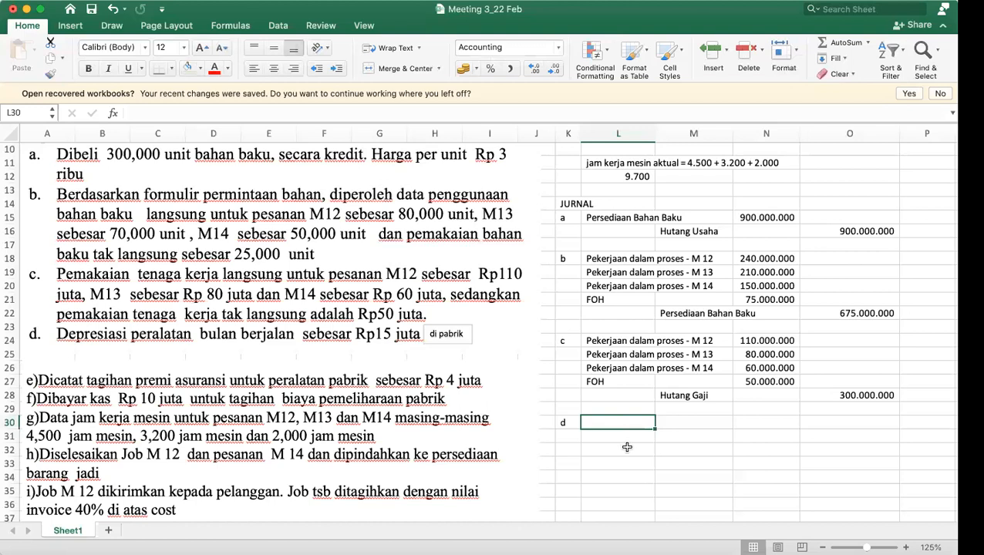
Enter Akumulasi Penyusutan as entry d's credit account in M31, correcting its spelling.
key("Down")
key("Right")
type("Akumulasi Pe")
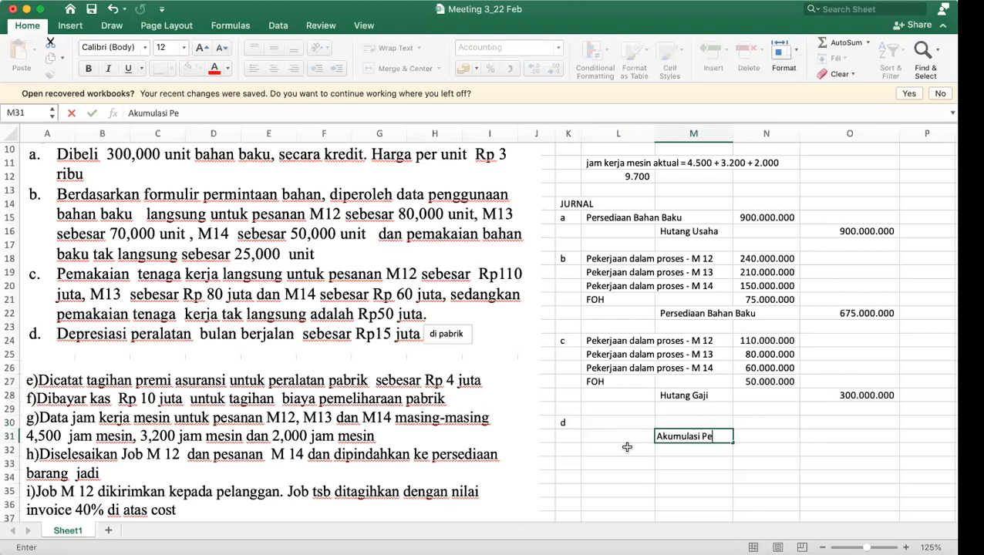
type("nyusuta")
key("BackSpace")
key("BackSpace")
key("BackSpace")
type("tan")
key("Return")
key("Up")
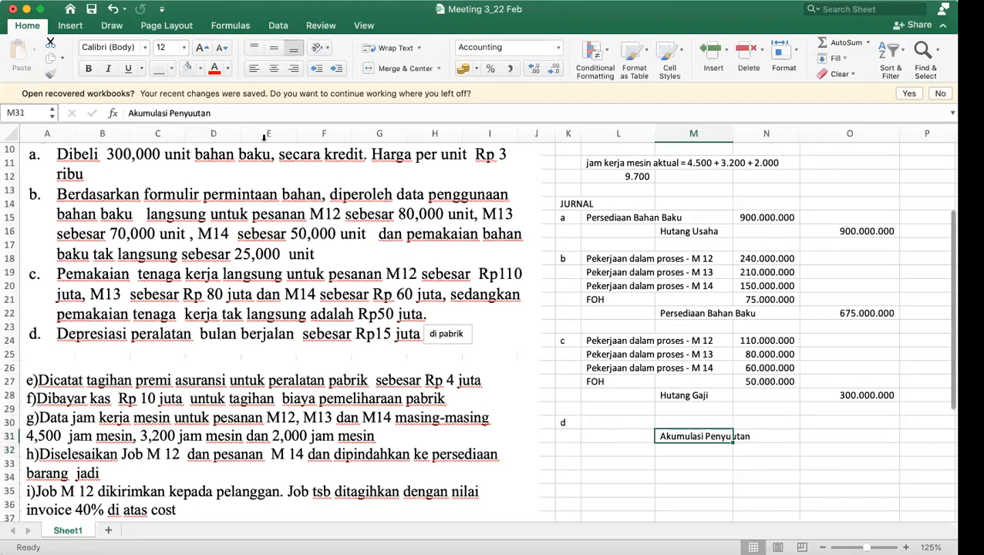
left_click(193, 114)
type("su")
key("Return")
Enter "FOH -beban penyusutan" as entry d's debit account in L30.
key("Left")
key("Up")
key("Up")
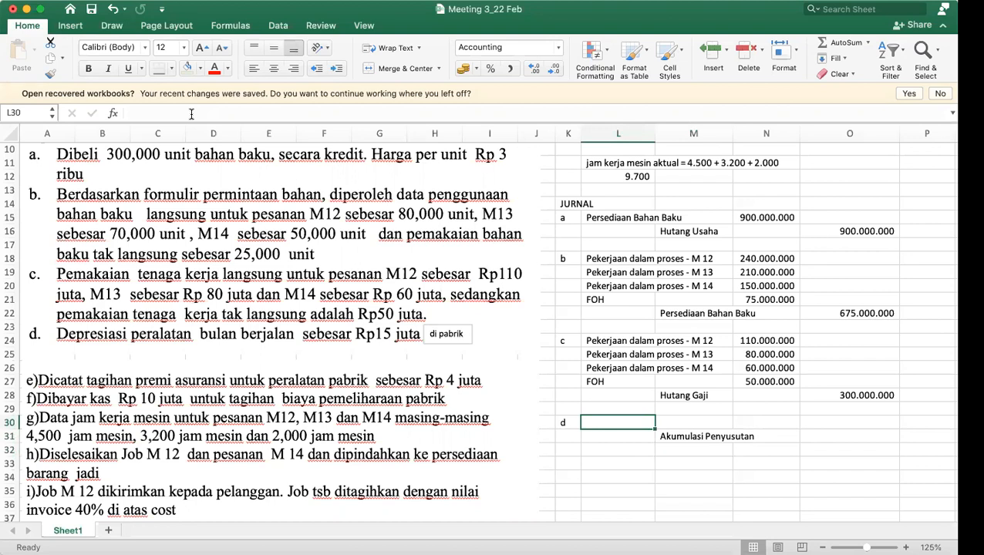
type("FOH")
key("Return")
key("Up")
left_click(175, 113)
type("-beban penyusutan")
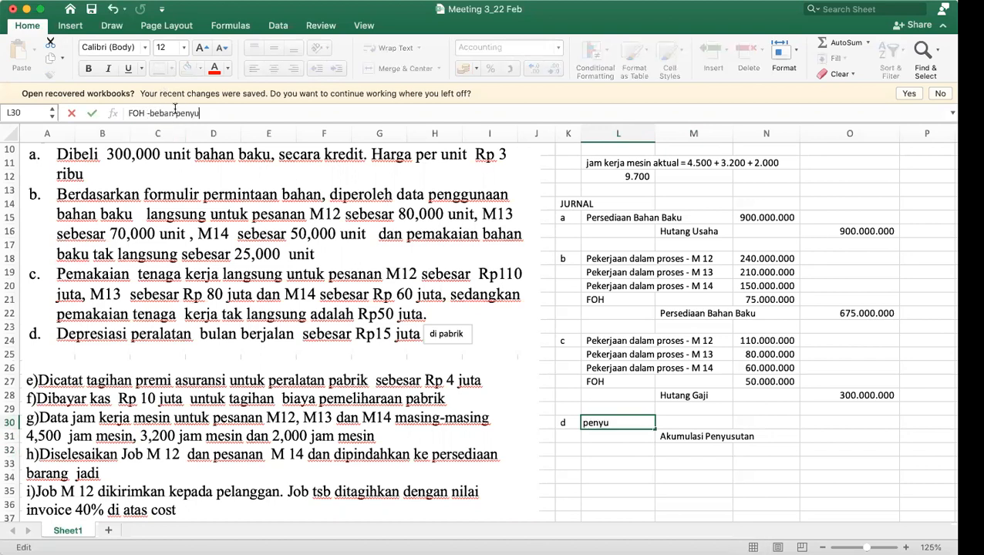
key("Return")
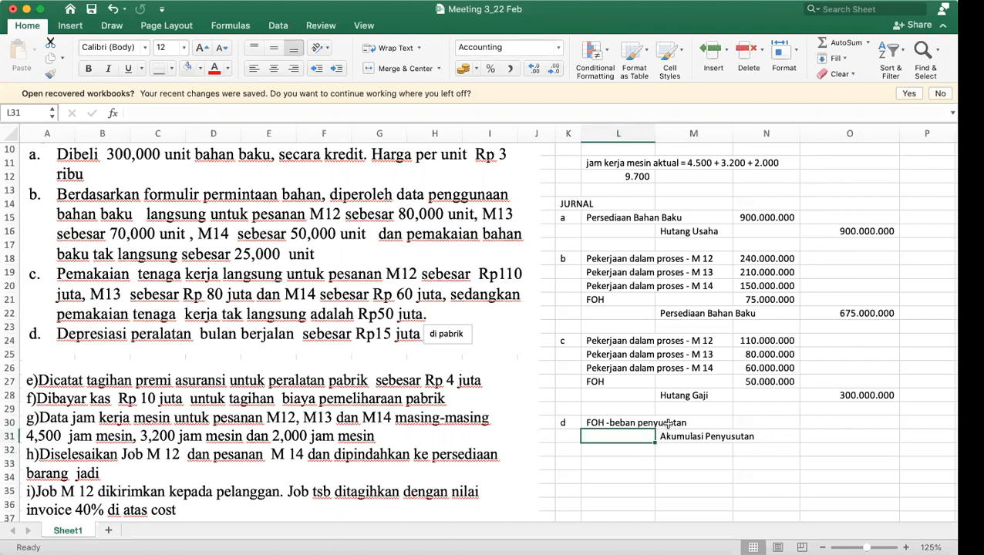
left_click(603, 421)
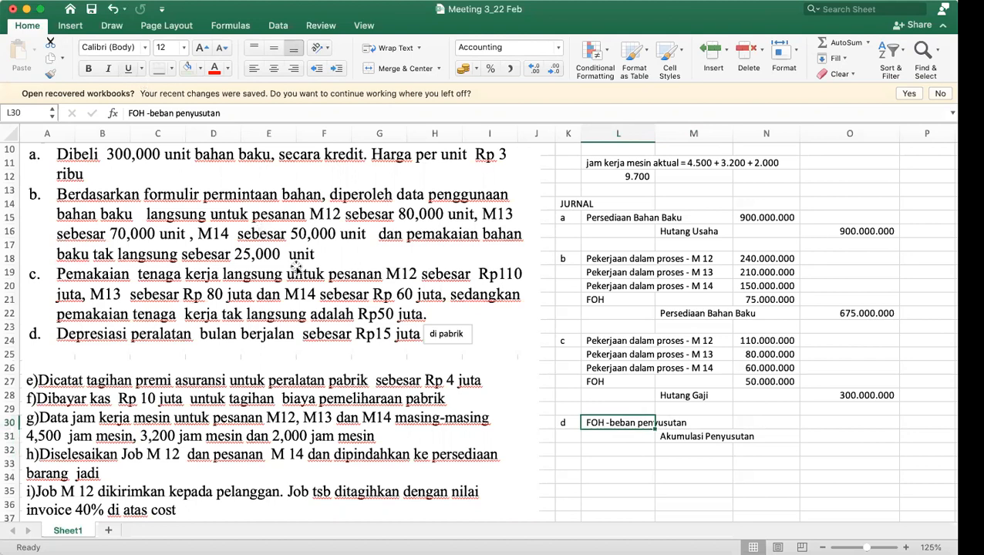
left_click_drag(145, 113, 113, 116)
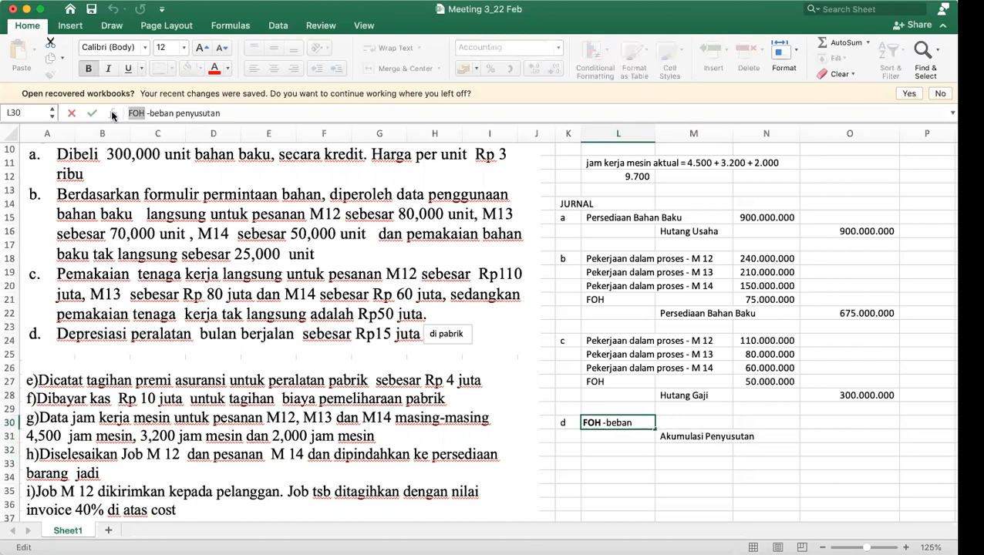
key("Return")
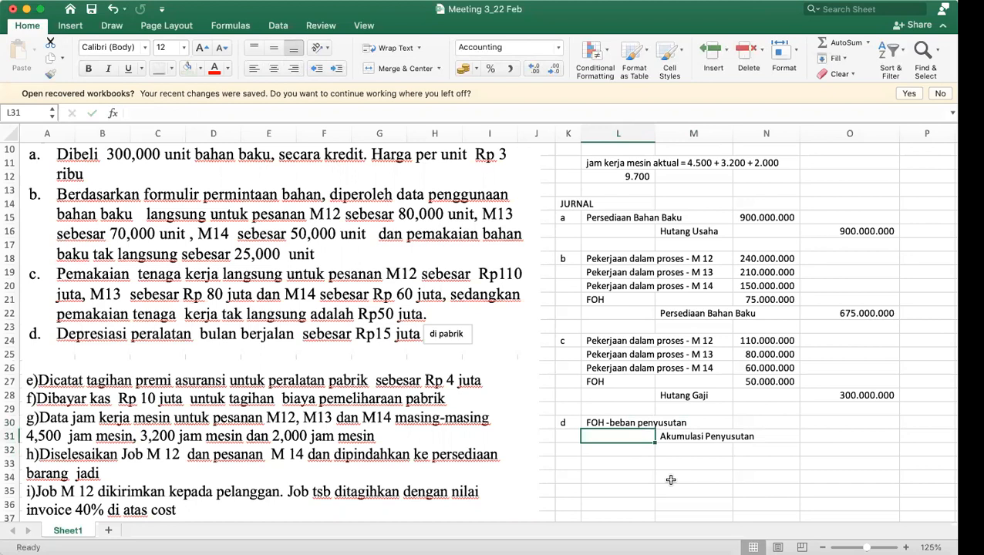
Enter 15.000.000 as entry d's depreciation debit in N30 and as its credit in O31.
left_click(781, 425)
type("15.000.00")
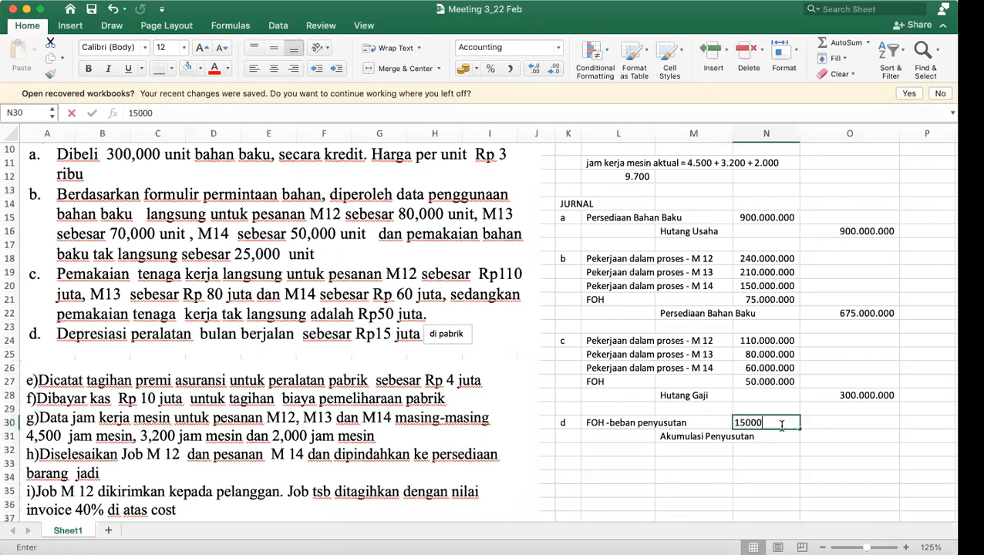
type("0")
key("Return")
key("Right")
type("15.")
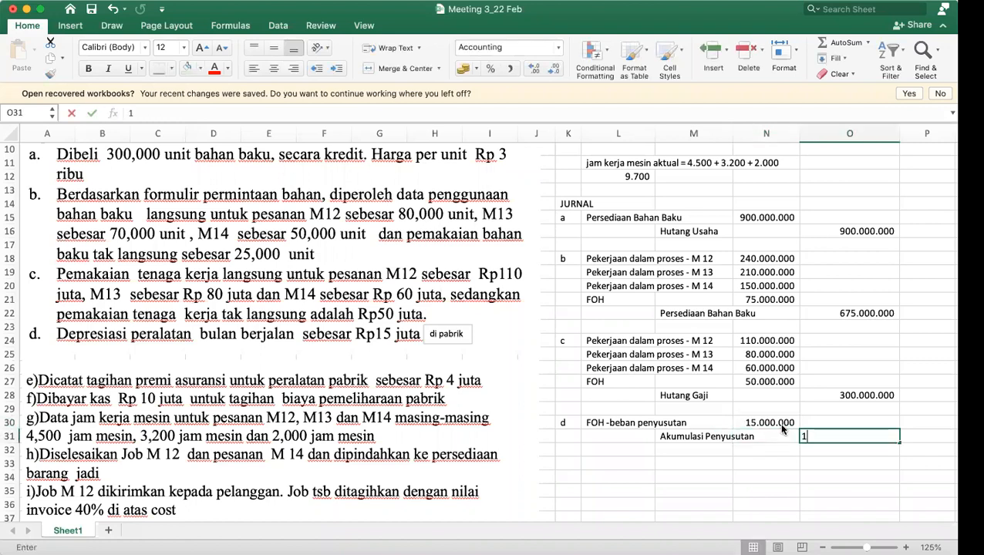
type("000.000")
key("Return")
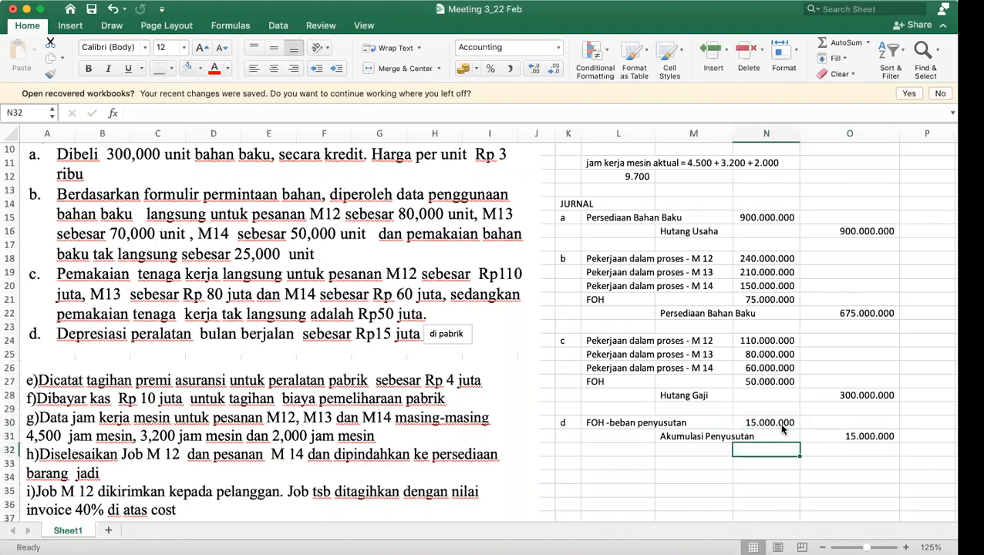
Label entry e in K33 and enter "FOH - asuransi" as its debit account in L33.
key("Down")
type("e")
key("Right")
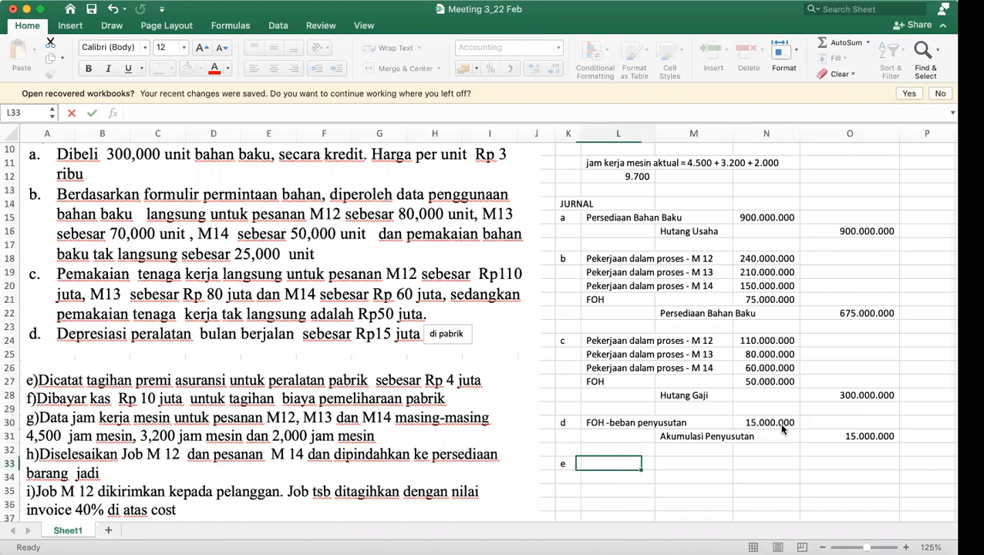
scroll(665, 412, "down", 5)
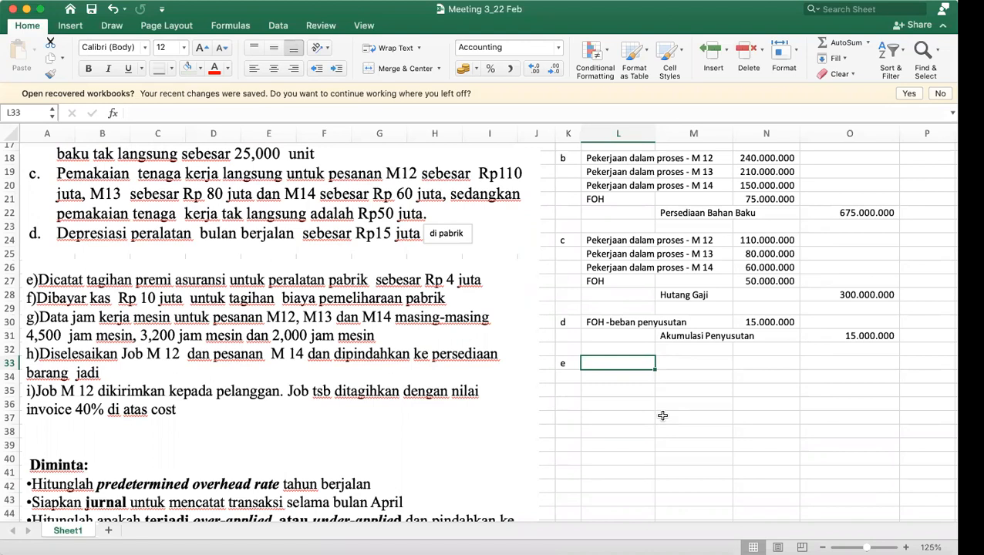
type("FOH -")
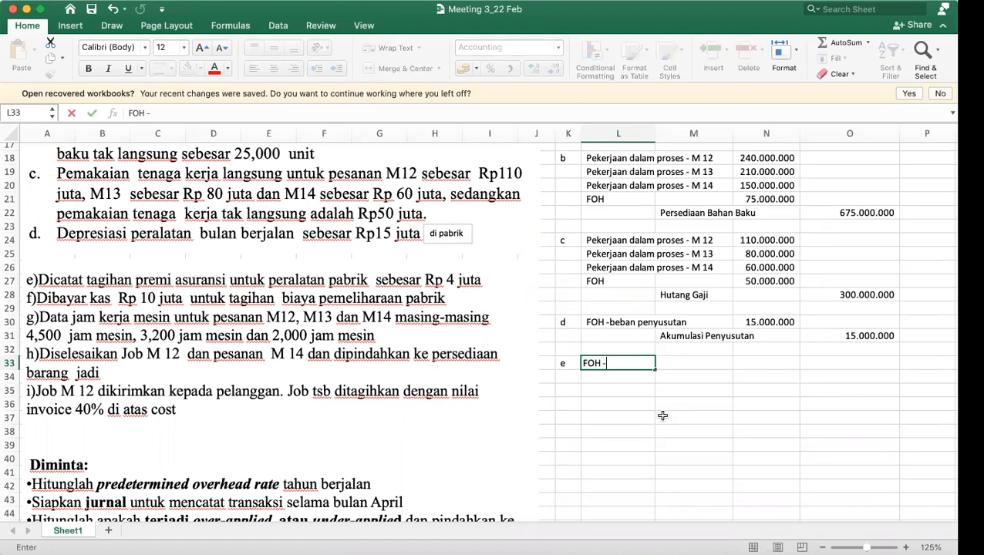
key("Return")
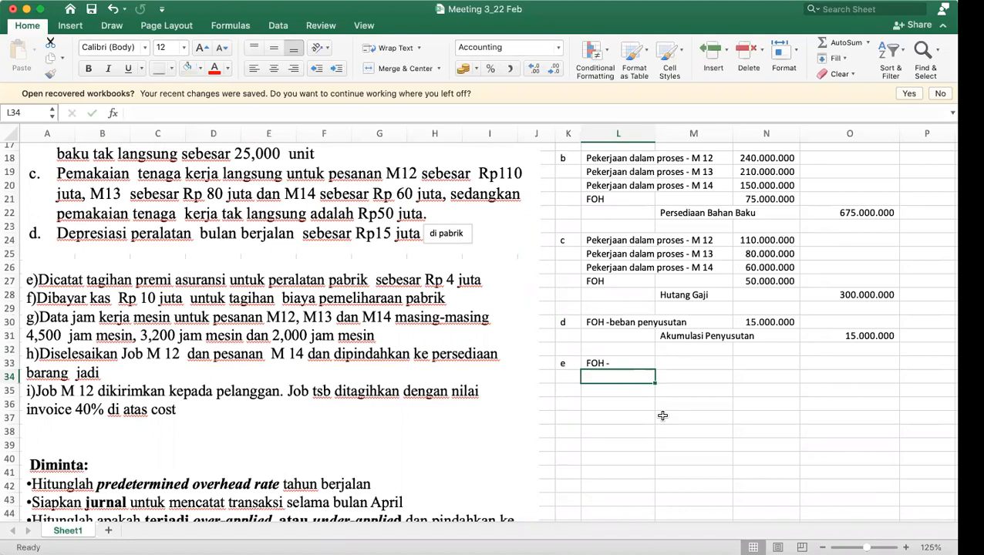
key("Up")
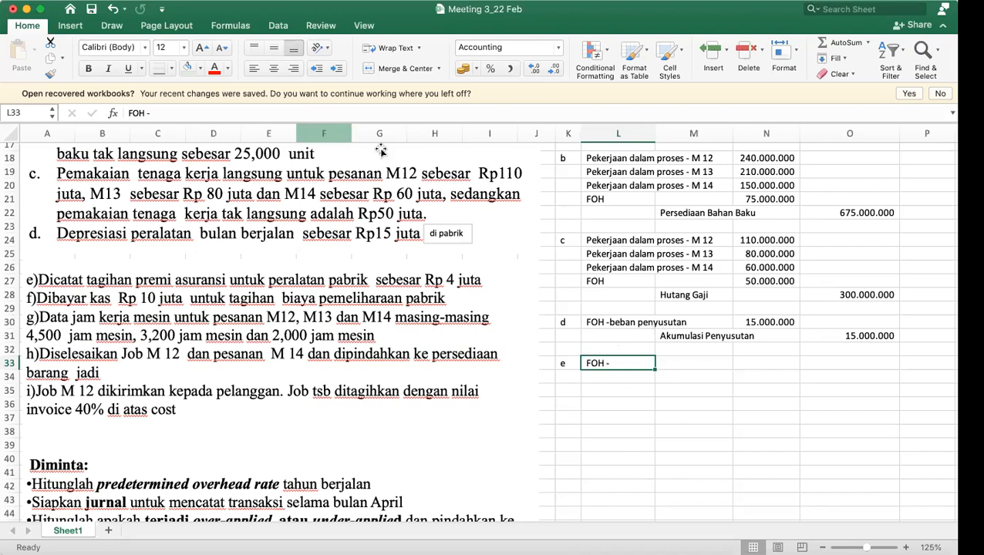
left_click(285, 113)
type("asuransi")
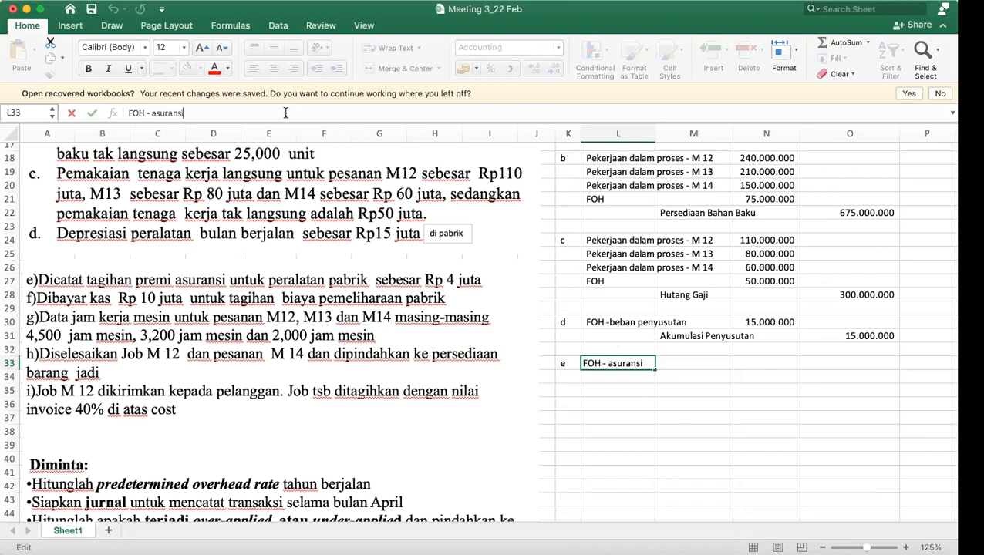
key("Return")
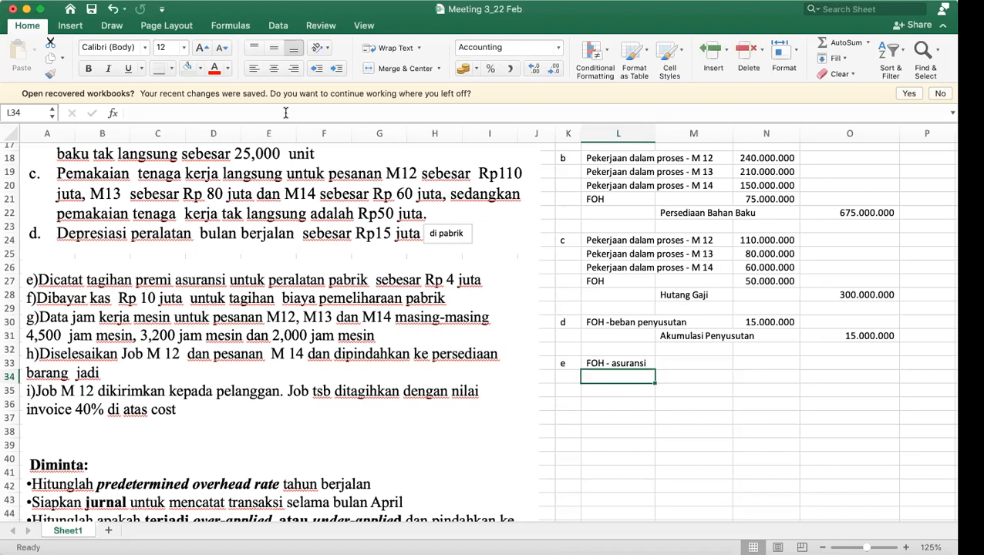
Enter "Asuransi dibayar di Muka (Prepaid Insurance)" as entry e's credit account in M34.
key("Right")
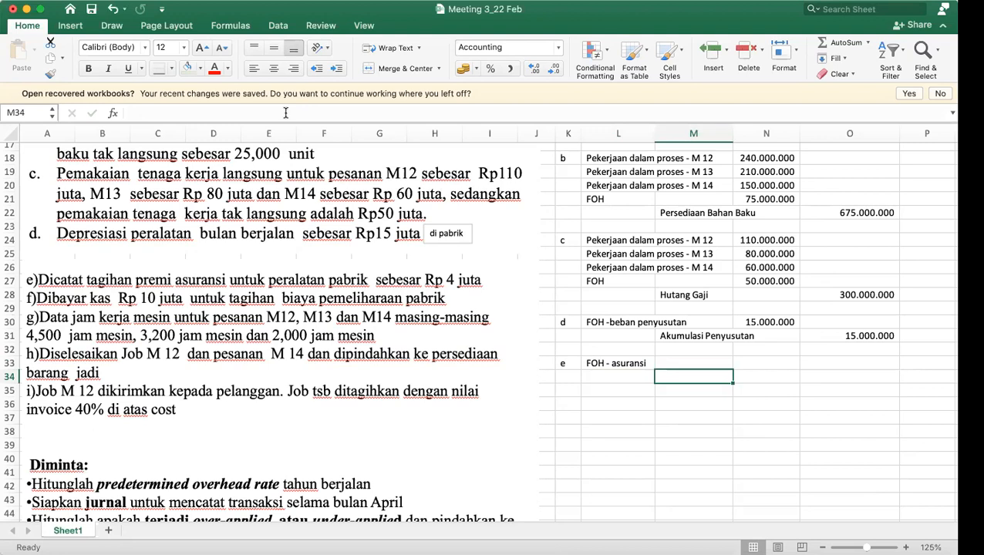
type("Asuransi")
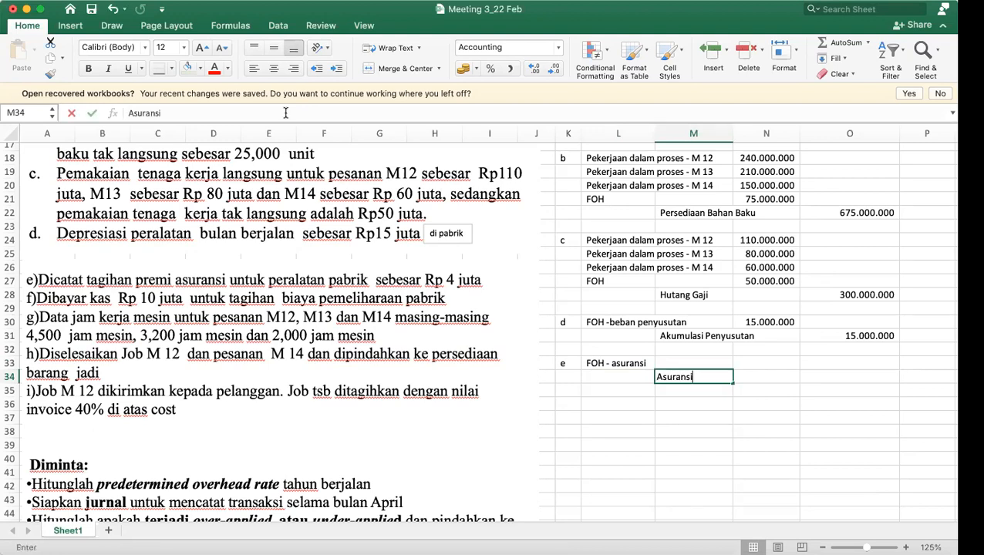
type(" di b")
key("BackSpace")
key("BackSpace")
type("bayar")
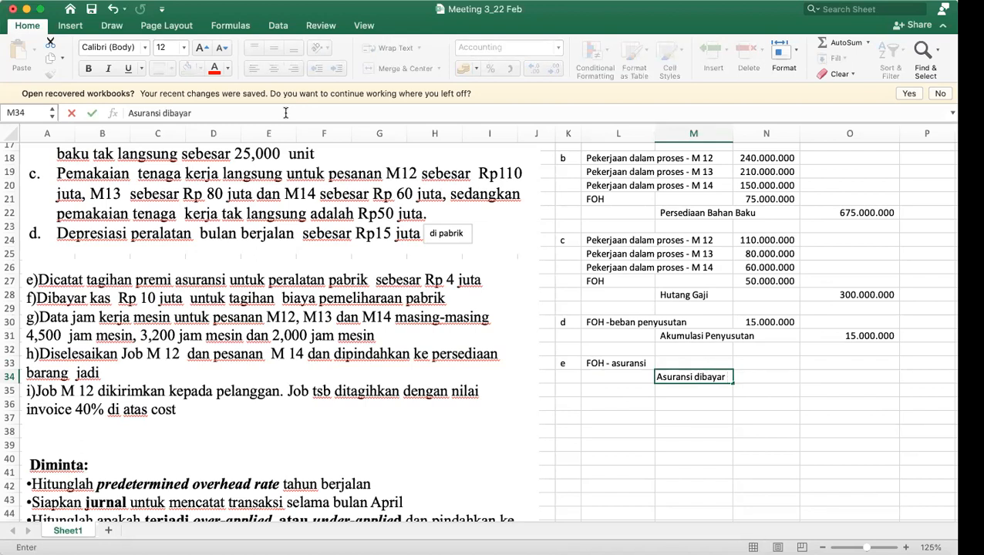
type(" di Muka (Prepaid Insurance")
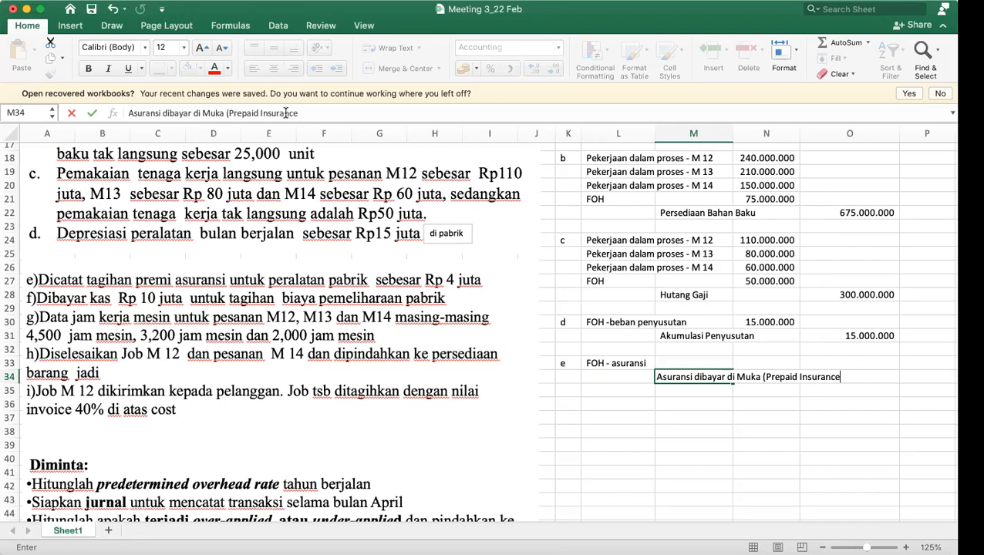
key("Return")
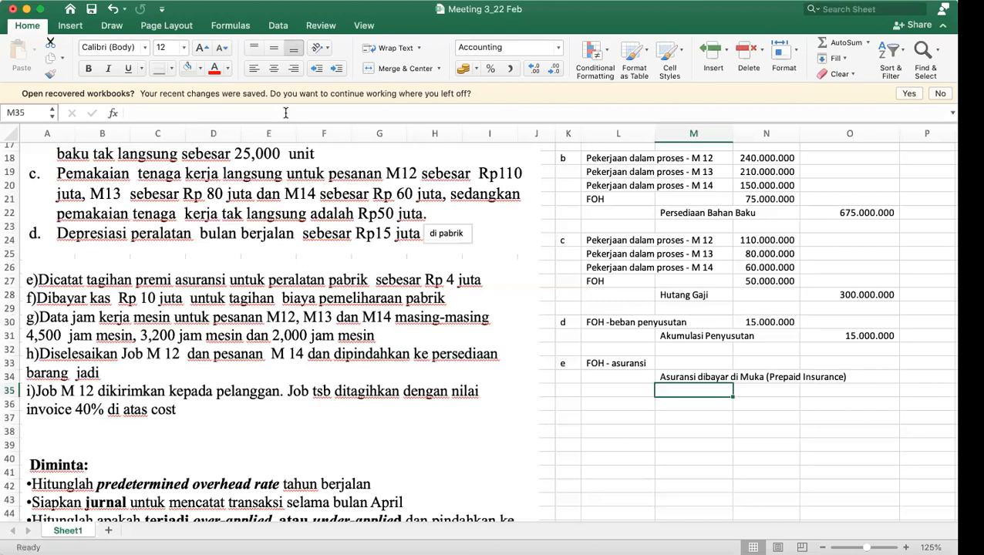
Enter 4.000.000 as entry e's debit in N33 and link the credit in O34 to that amount.
key("Up")
key("Right")
key("Up")
type("4000000'")
key("Right")
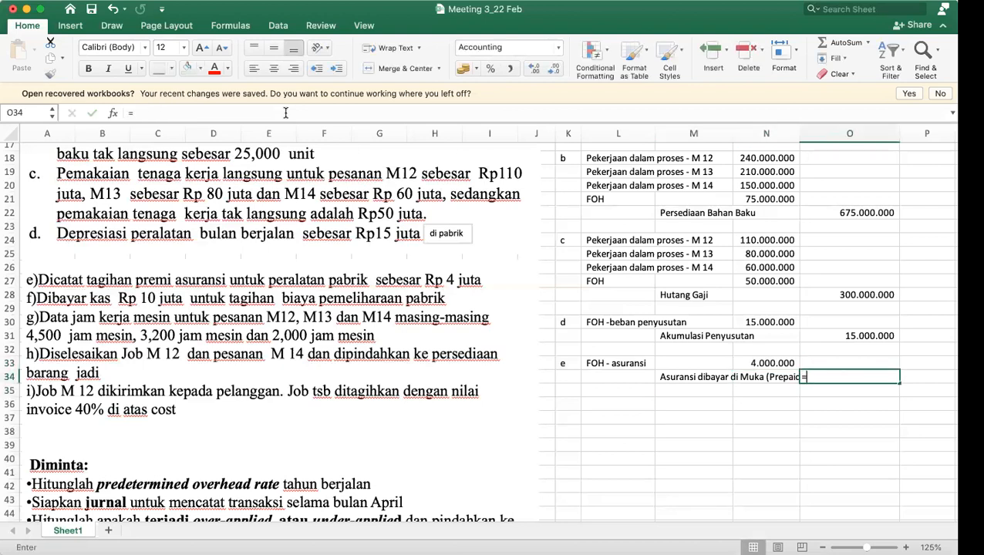
type("=")
left_click(782, 363)
key("Return")
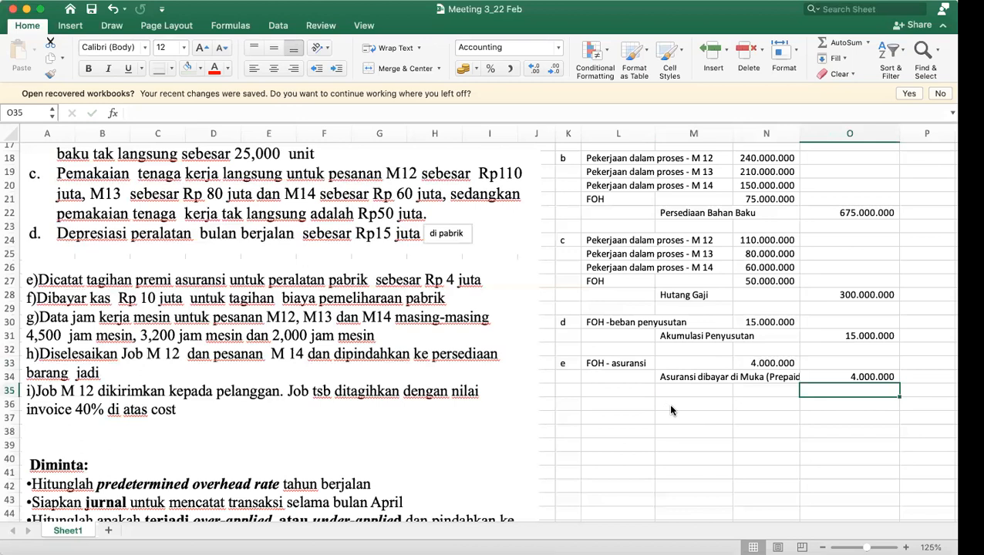
Label entry f in K36 and enter "FOH - biaya pemeliharaan" as its debit account in L36.
left_click(573, 405)
type("f")
key("Tab")
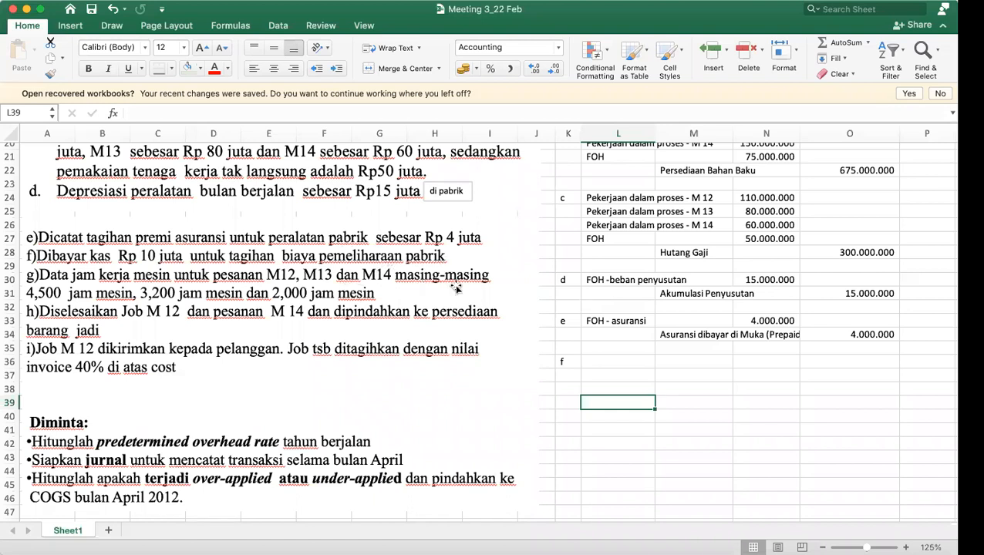
left_click(635, 362)
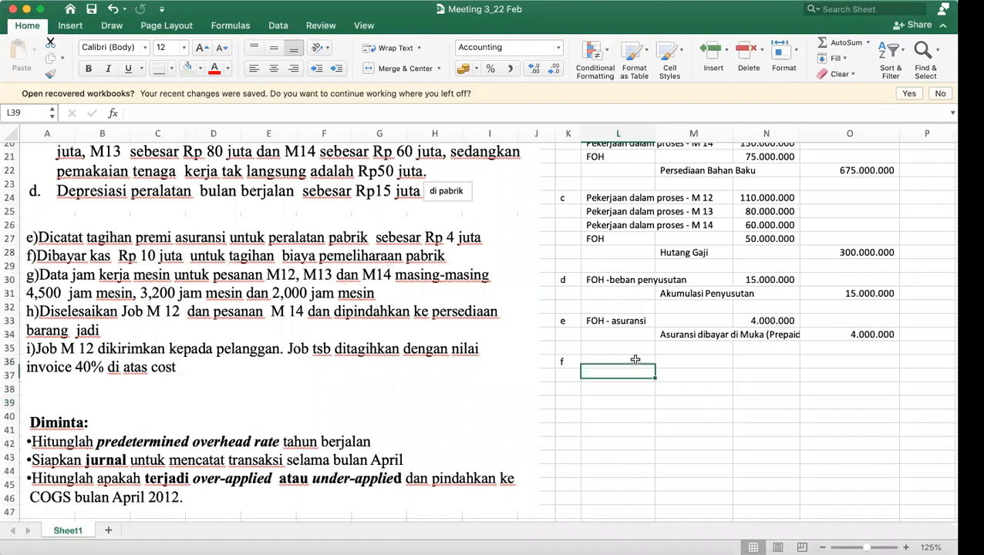
type("FOH -")
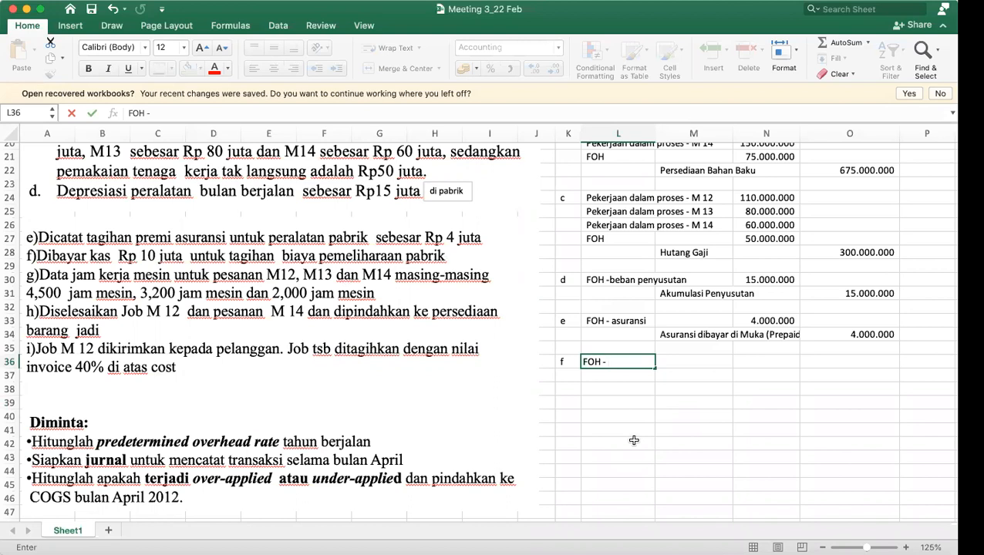
type("biaya pemeliharaa")
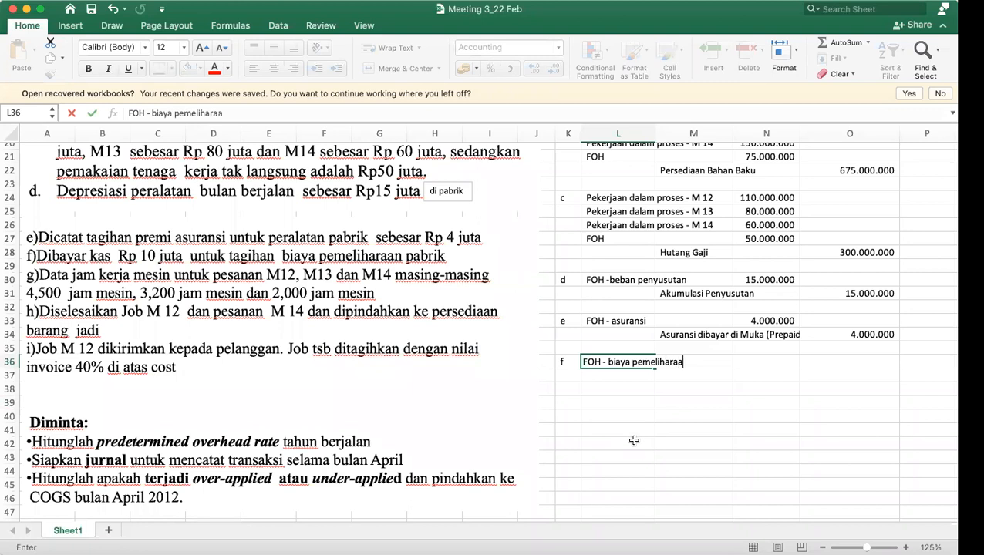
type("n")
key("Return")
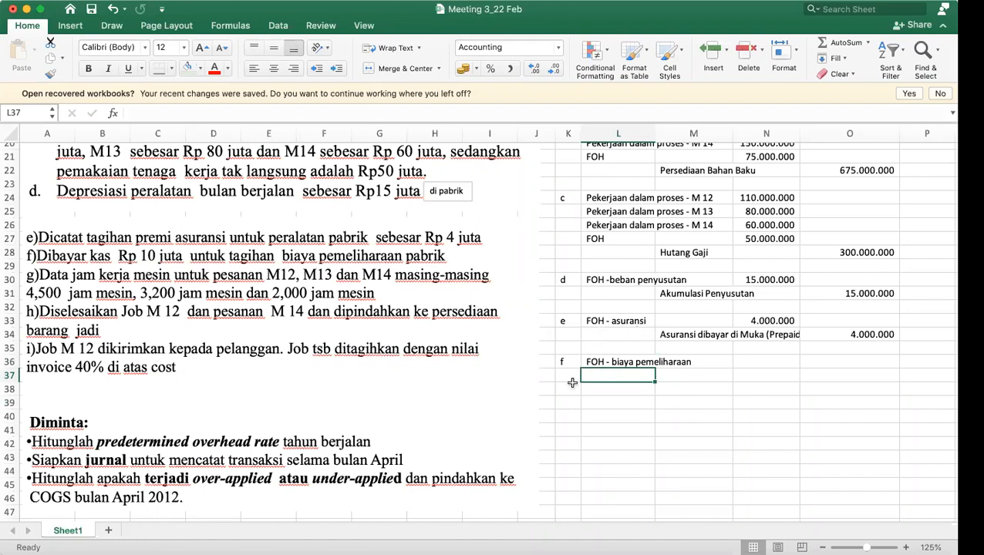
Enter Kas as entry f's credit account in M37, with 10.000.000 debited in N36 and linked as the credit in O37.
key("Tab")
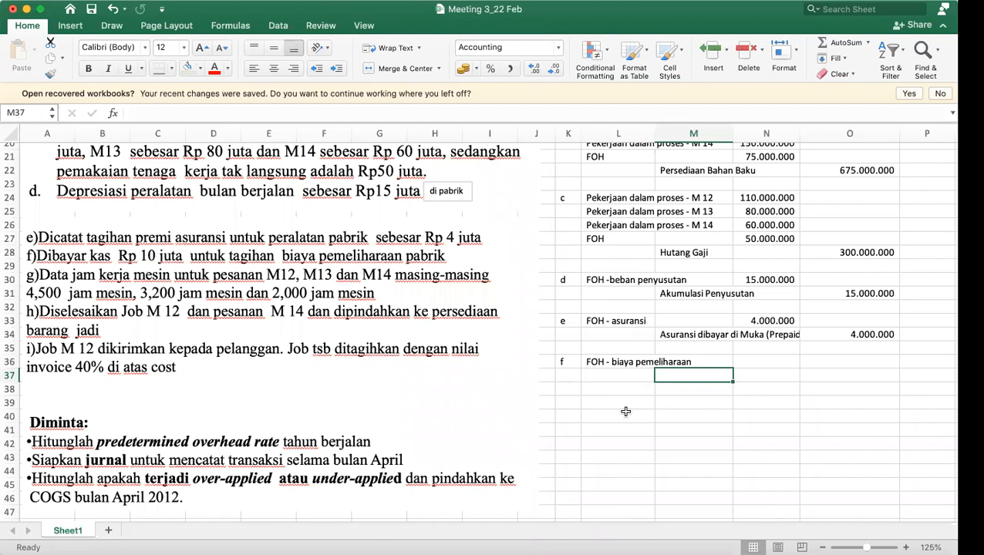
type("Kas")
key("Tab")
key("Up")
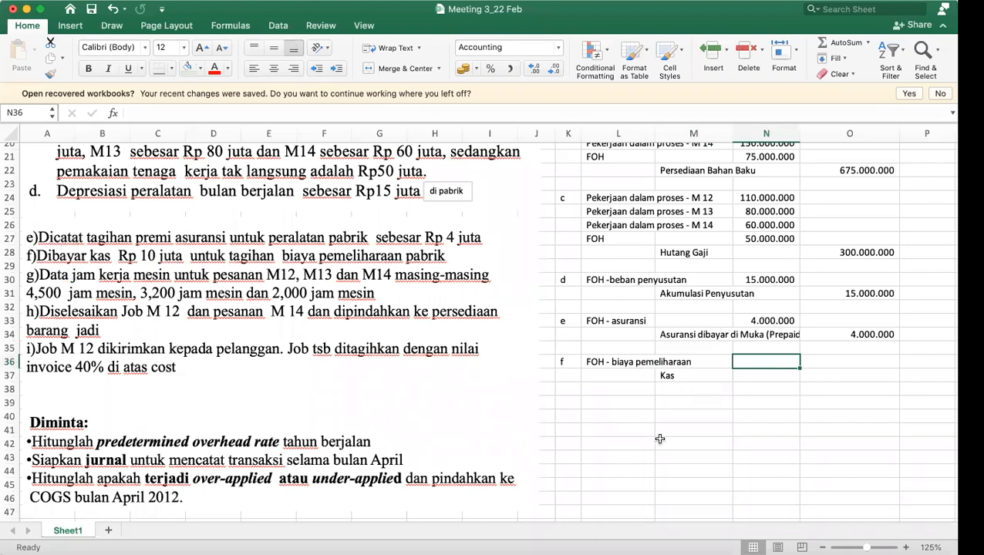
type("10000000")
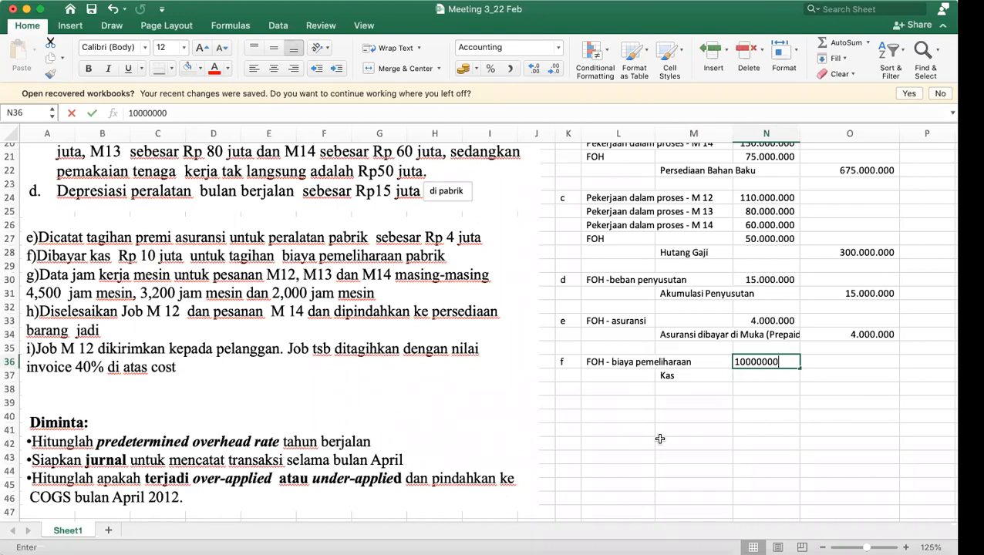
key("Return")
key("Right")
type("=")
left_click(767, 361)
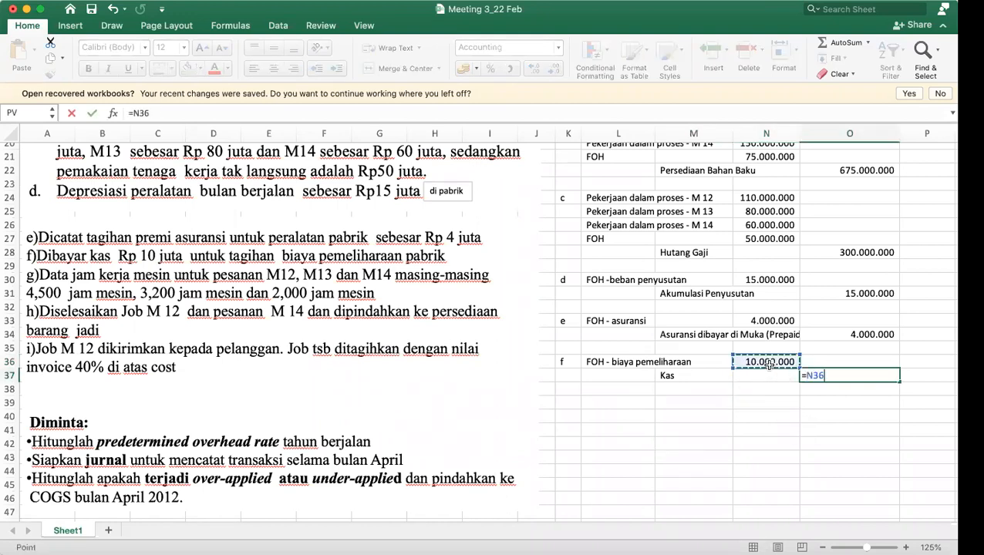
key("Return")
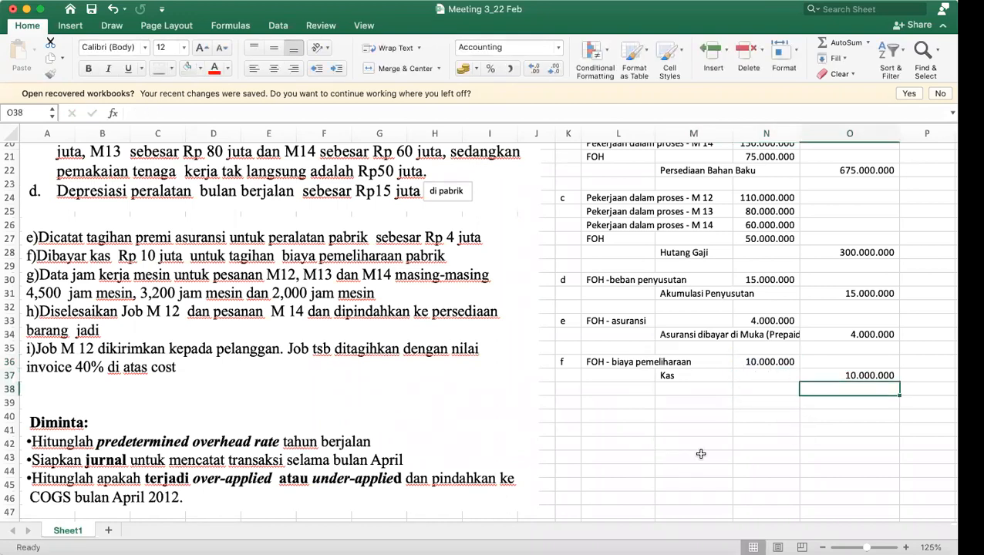
Label entry g in K39 and enter "Pekerjaan dalam proses - M12" as its first debit account in L39.
left_click(564, 401)
type("'g")
key("Tab")
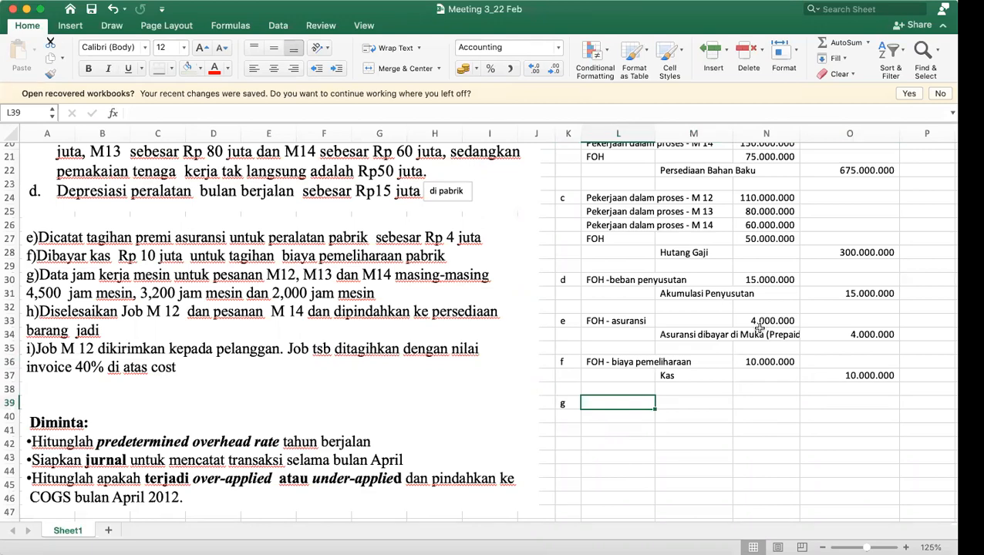
scroll(760, 328, "up", 10)
scroll(760, 328, "right", 3)
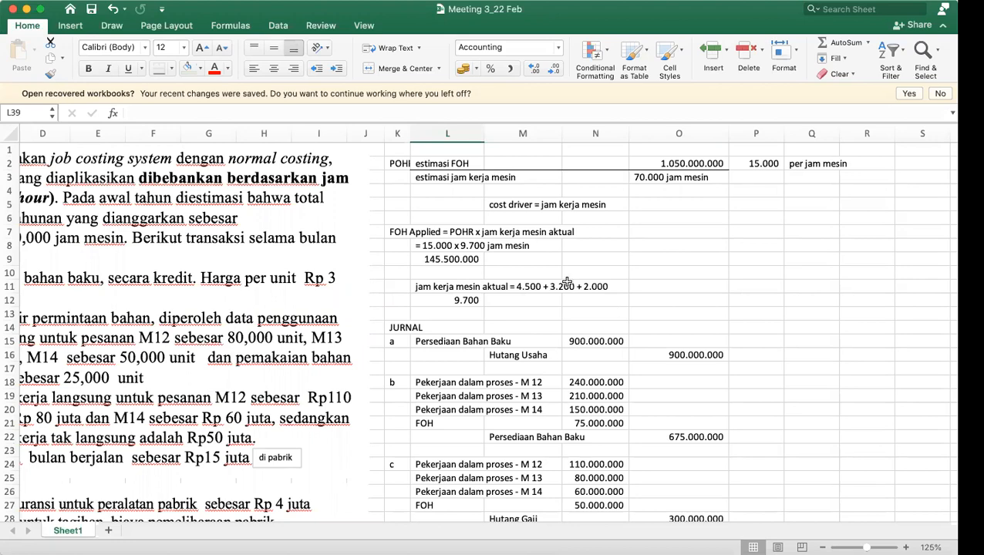
scroll(582, 346, "down", 7)
scroll(582, 345, "left", 2)
scroll(581, 346, "down", 1)
scroll(581, 345, "left", 1)
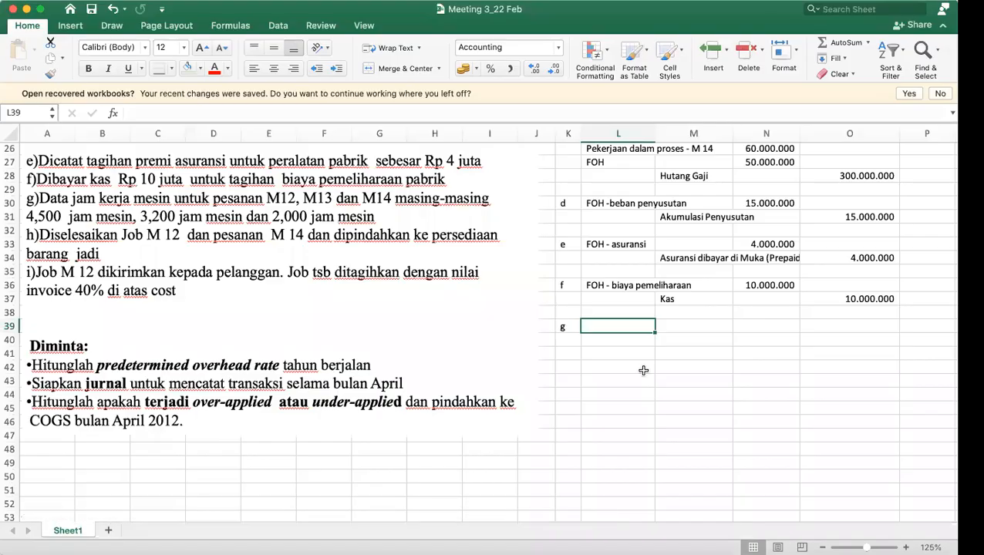
left_click(643, 369)
left_click(634, 328)
type("Pekerjaa")
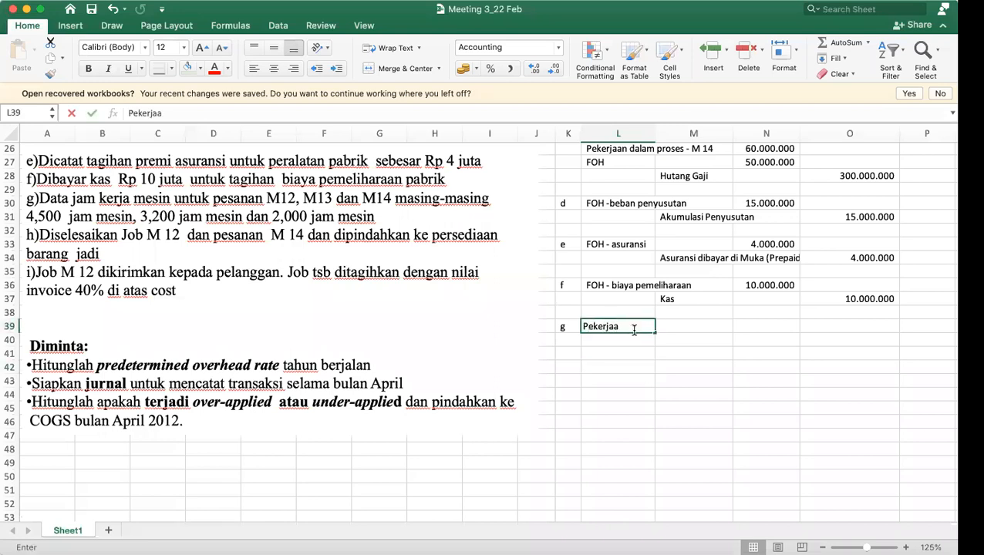
type("n dalam proses - M12")
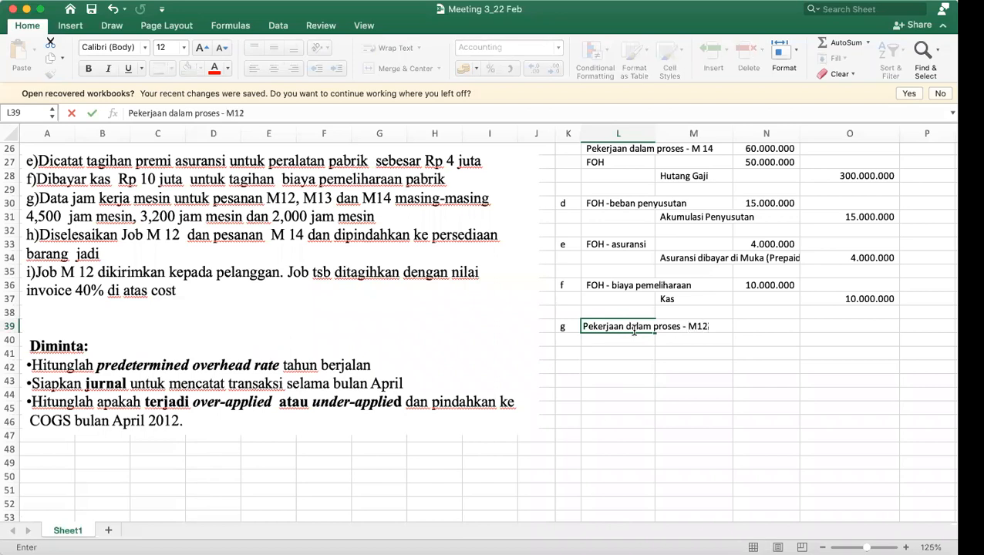
key("Return")
Copy entry g's M12 account line from L39 into L40 and L41.
key("Up")
key("super+c")
key("Down")
key("super+v")
key("Down")
key("super+v")
key("Up")
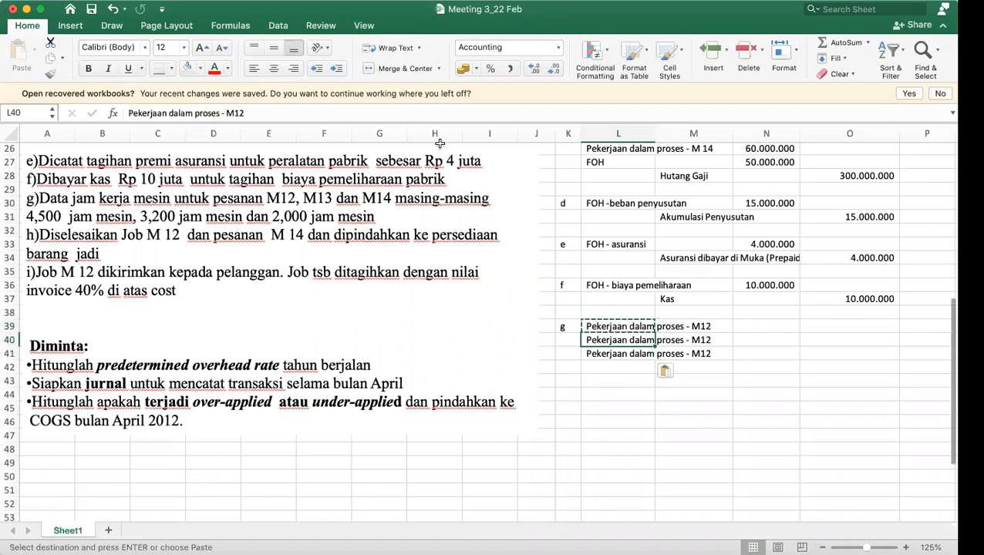
Change the job number in entry g's copied account lines to M13 in L40 and M14 in L41.
left_click(268, 114)
key("BackSpace")
type("3")
key("Return")
left_click(268, 115)
key("BackSpace")
type("4")
key("Return")
Enter "FOH Applied" as entry g's credit account in M42.
key("Right")
type("FOH Applied")
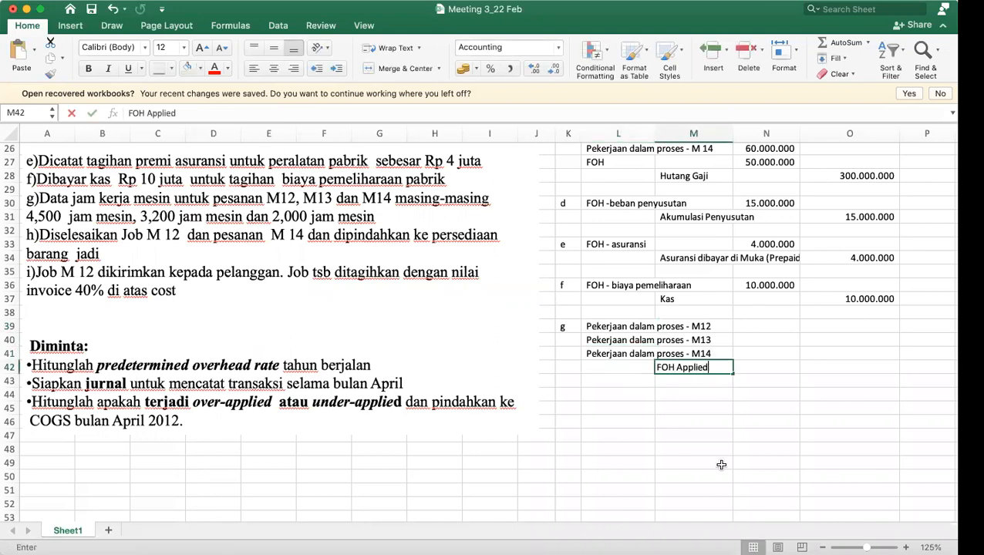
key("Return")
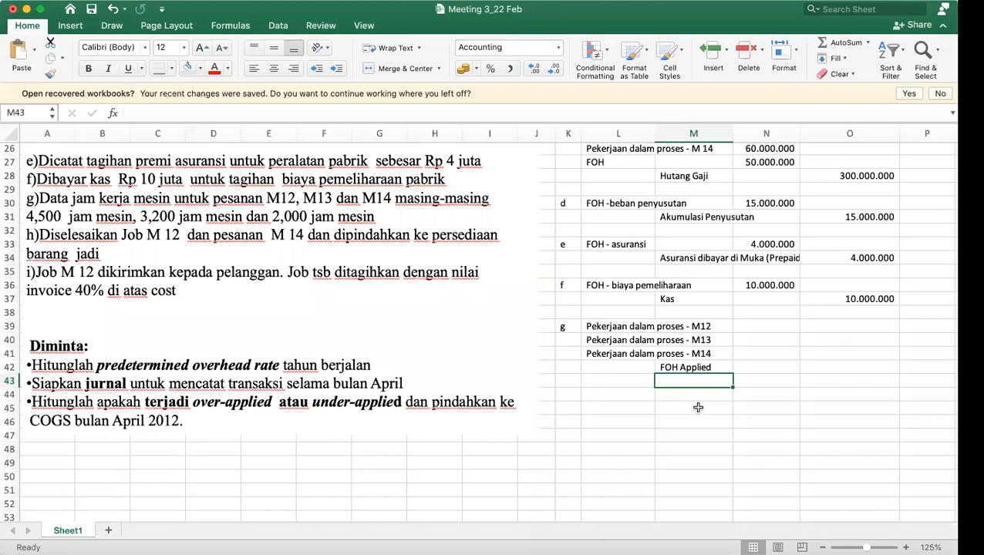
Link entry g's FOH Applied credit amount in O42 to the calculated applied overhead in L9.
scroll(698, 407, "up", 10)
scroll(698, 407, "right", 3)
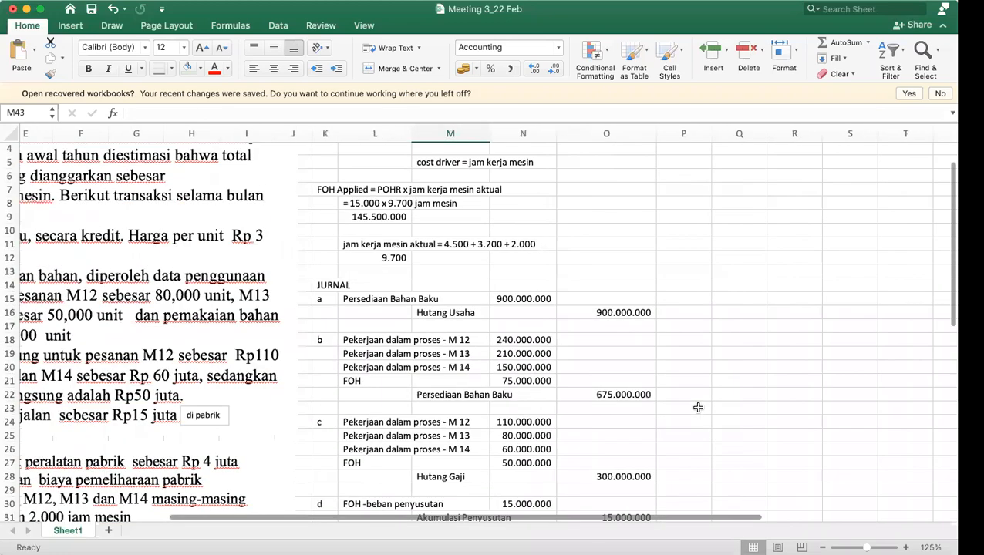
scroll(698, 407, "up", 2)
scroll(698, 407, "right", 1)
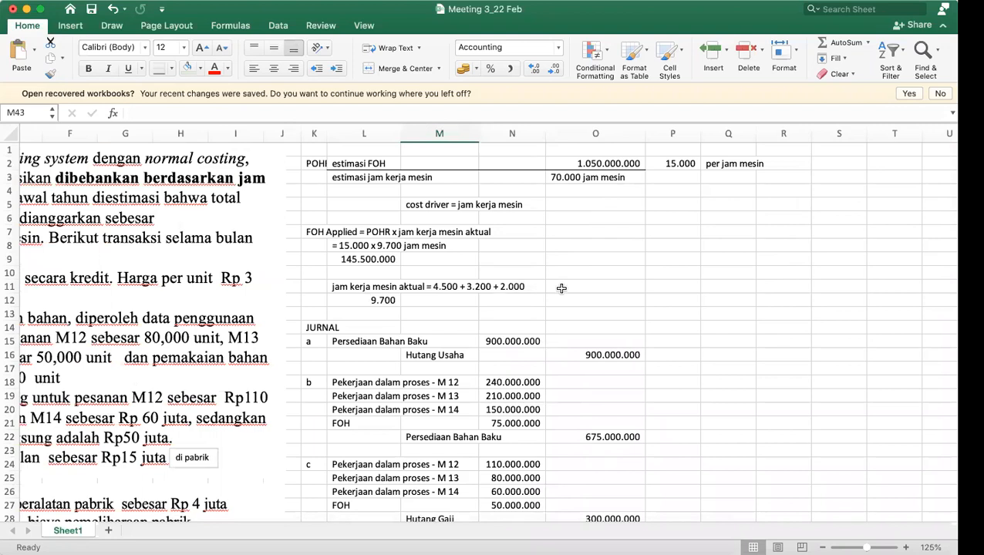
scroll(567, 358, "down", 10)
scroll(567, 358, "left", 1)
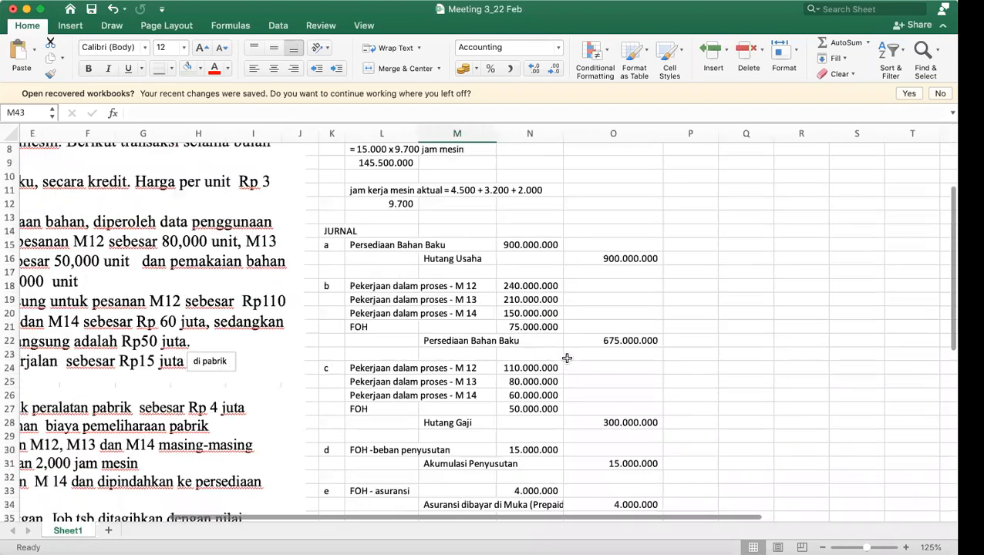
left_click(606, 444)
type("=")
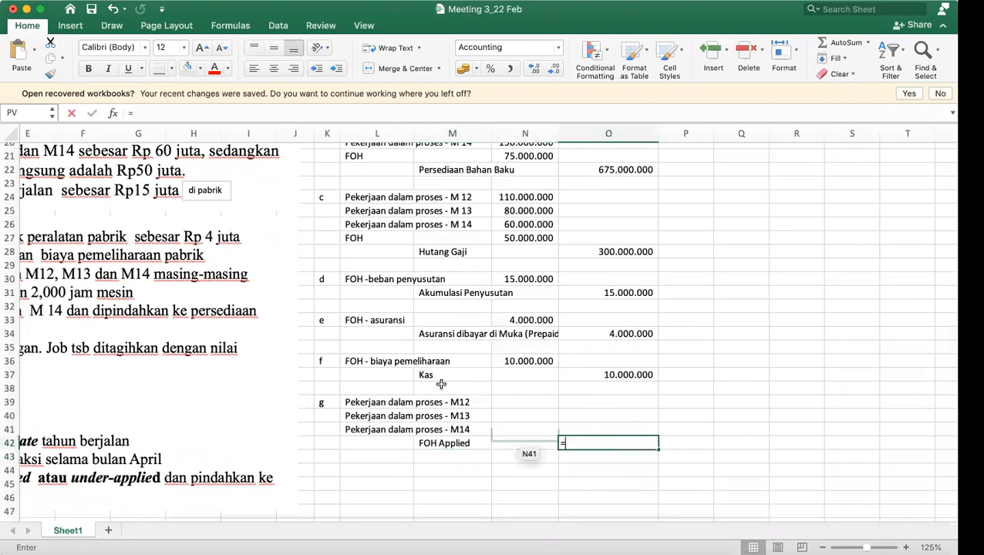
scroll(441, 384, "up", 10)
scroll(441, 384, "left", 1)
left_click(394, 265)
key("Return")
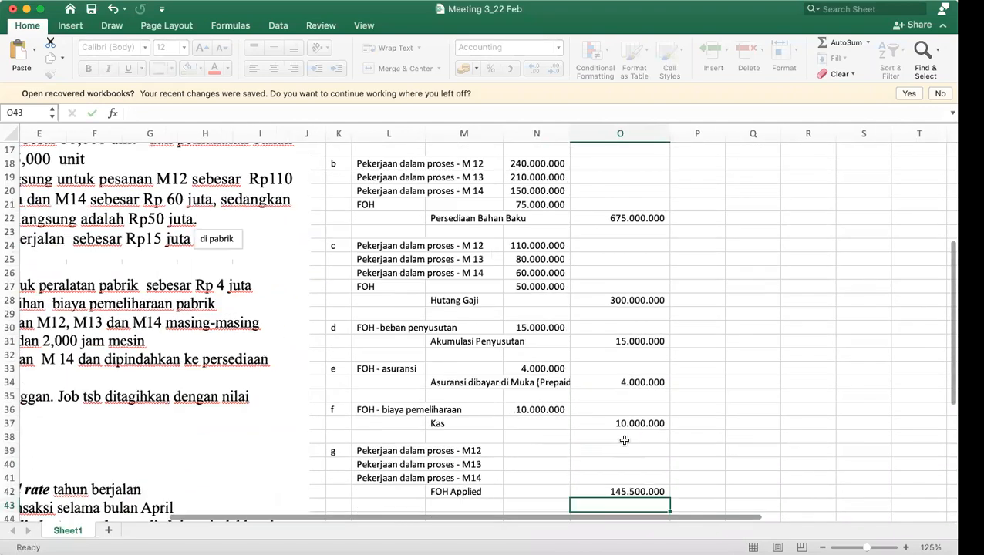
Calculate entry g's M12 debit amount in N39 with the formula =15000*4500.
scroll(623, 438, "left", 1)
left_click(782, 410)
type("=")
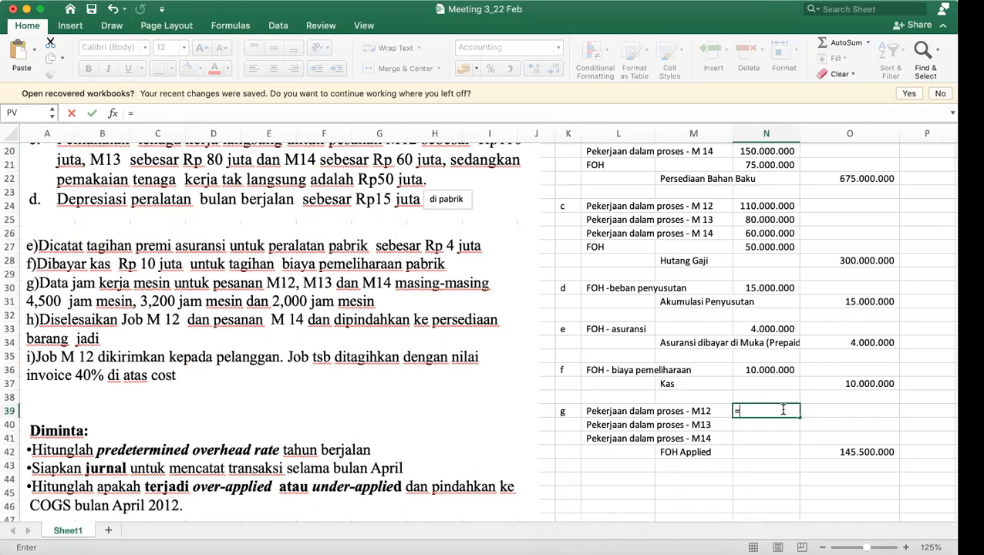
scroll(848, 308, "up", 7)
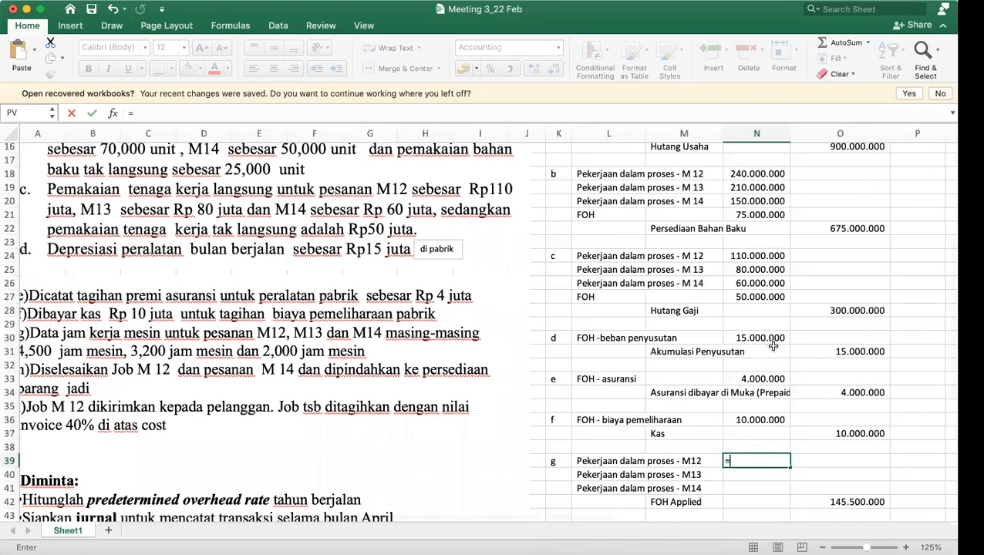
scroll(888, 217, "right", 3)
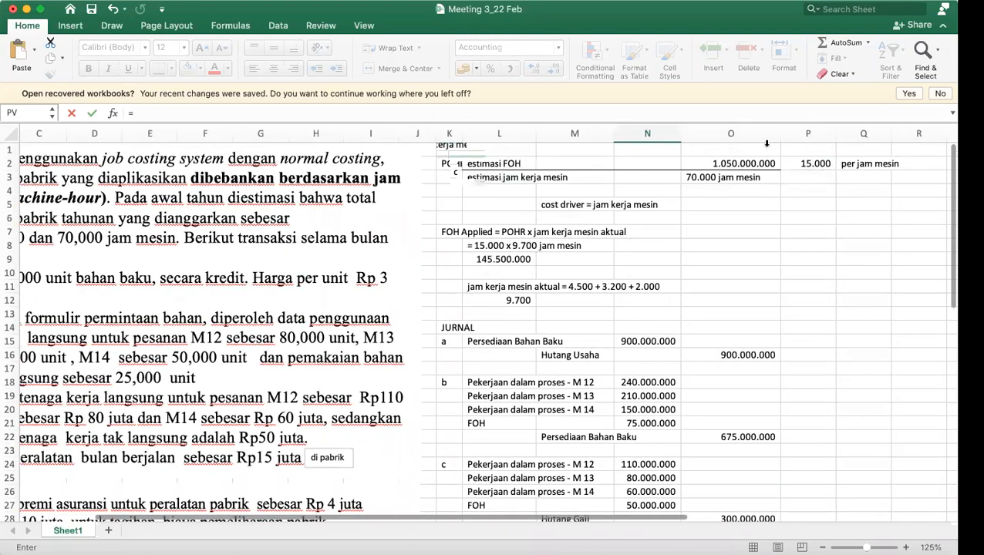
scroll(825, 409, "down", 8)
scroll(825, 408, "left", 3)
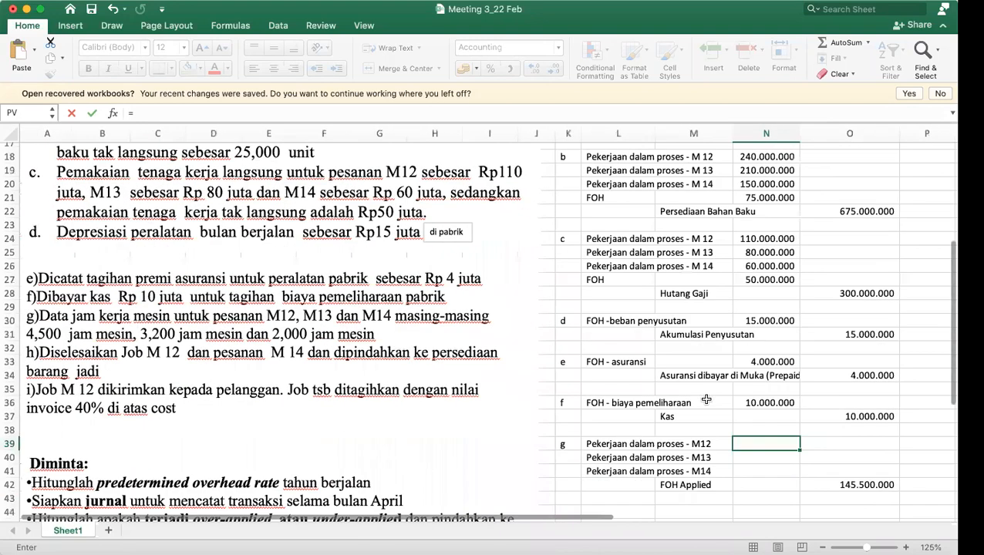
scroll(707, 399, "up", 1)
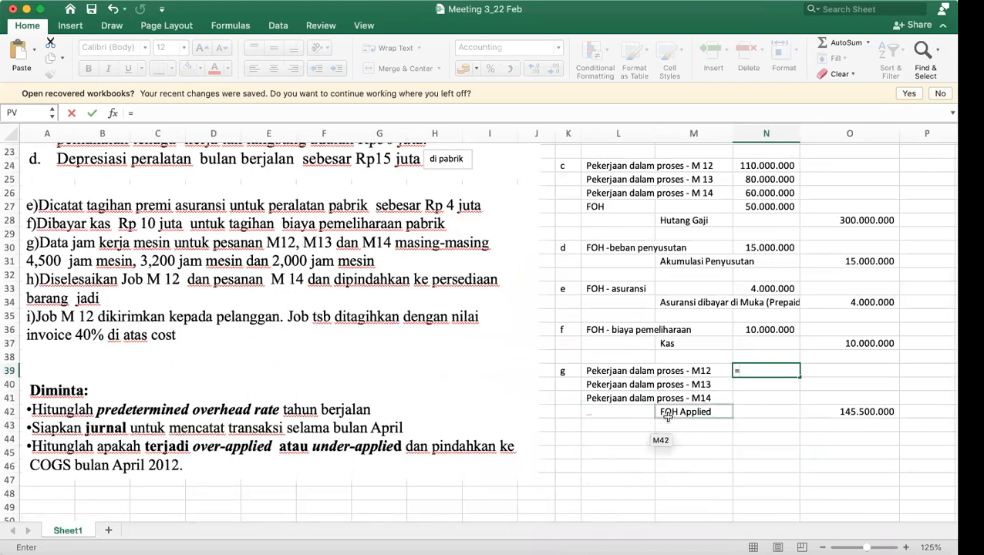
type("15000*")
type("4500")
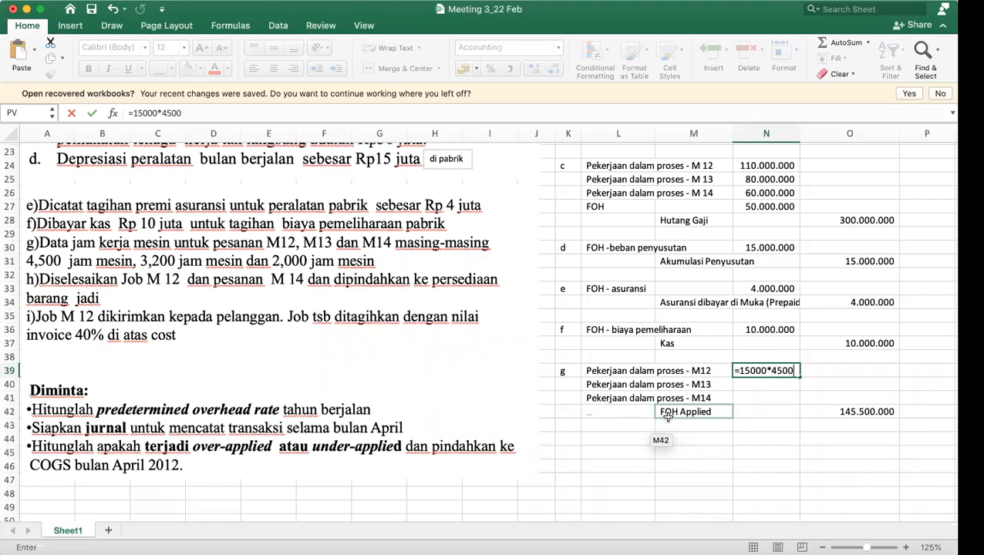
key("Return")
Calculate entry g's M13 debit amount in N40 with the formula =15000*3200.
type("=")
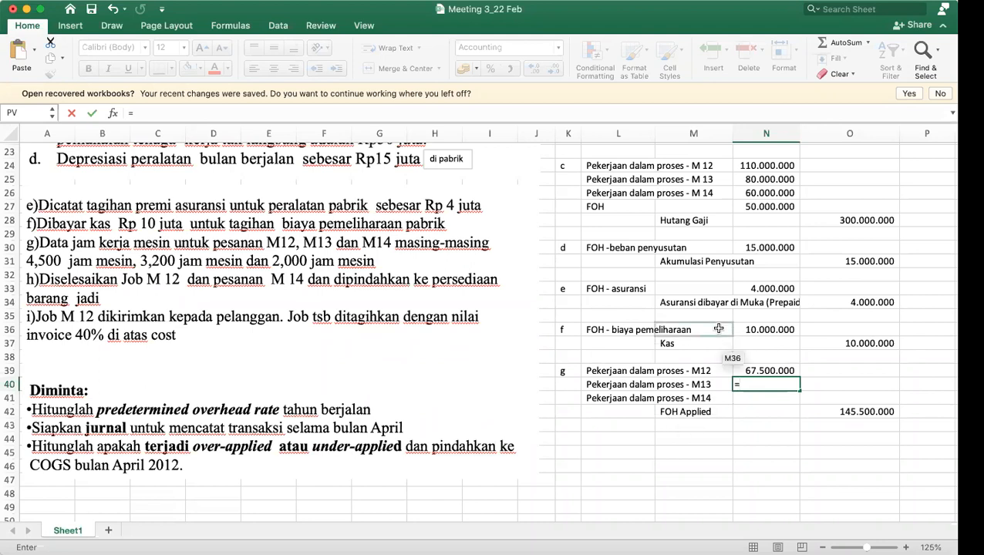
scroll(718, 328, "up", 8)
scroll(718, 328, "right", 3)
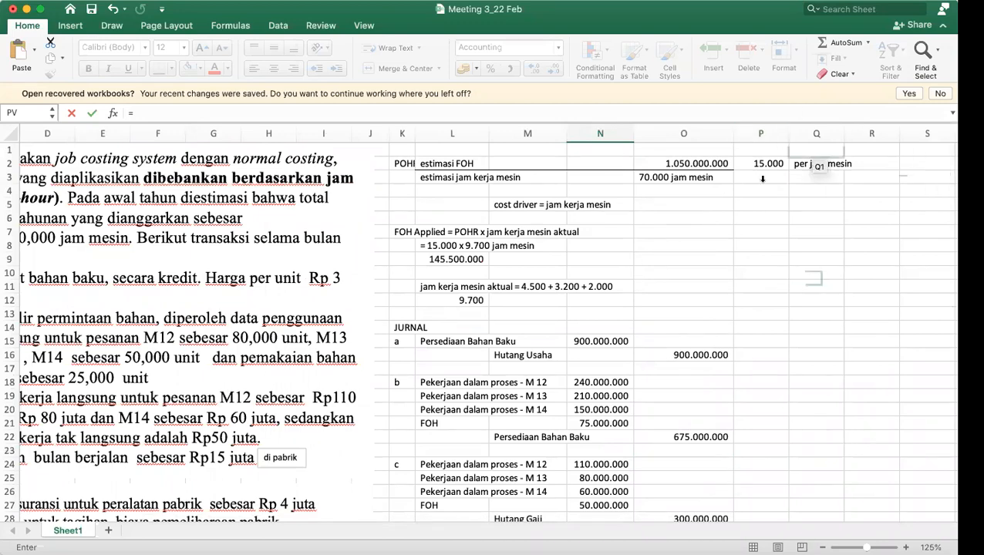
scroll(669, 463, "down", 8)
scroll(670, 462, "left", 3)
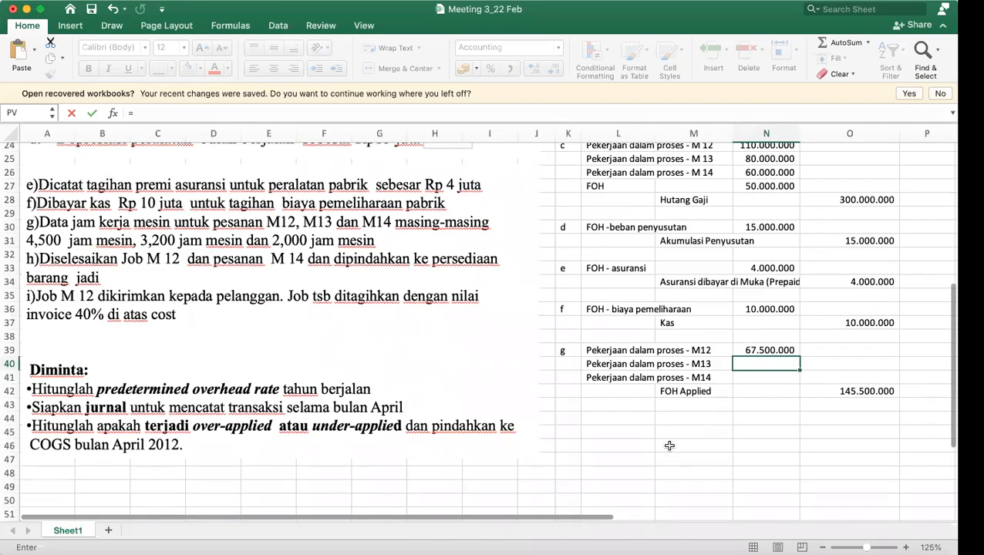
type("15000*3200")
key("Return")
Calculate entry g's M14 debit in N41 with =15000*2000 and check the sum of N39:N41.
type("=")
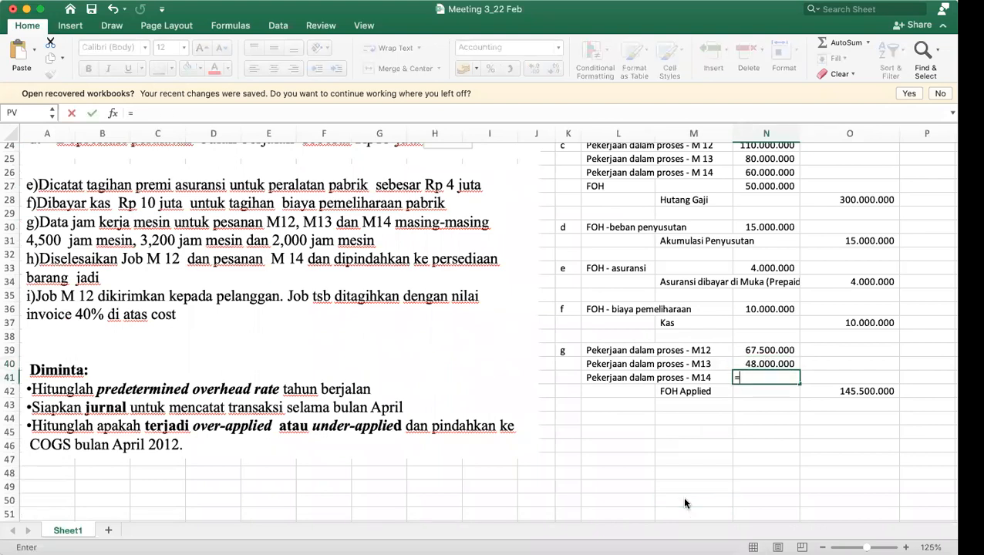
type("15000*2000")
key("Return")
key("Up")
key("shift+Up")
key("shift+Up")
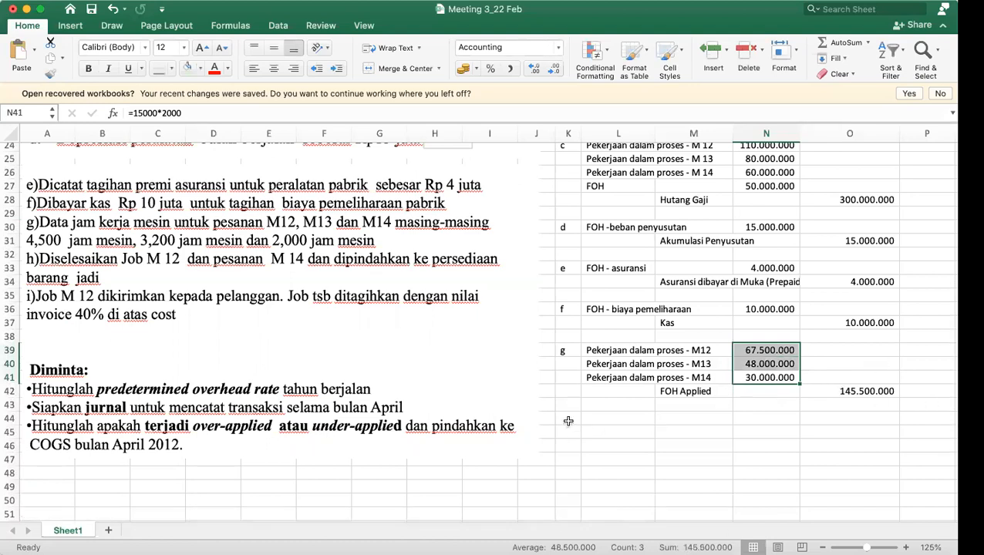
Label entry h in K44 and enter "Persediaan Barang Jadi" as its debit account in L44.
left_click(566, 419)
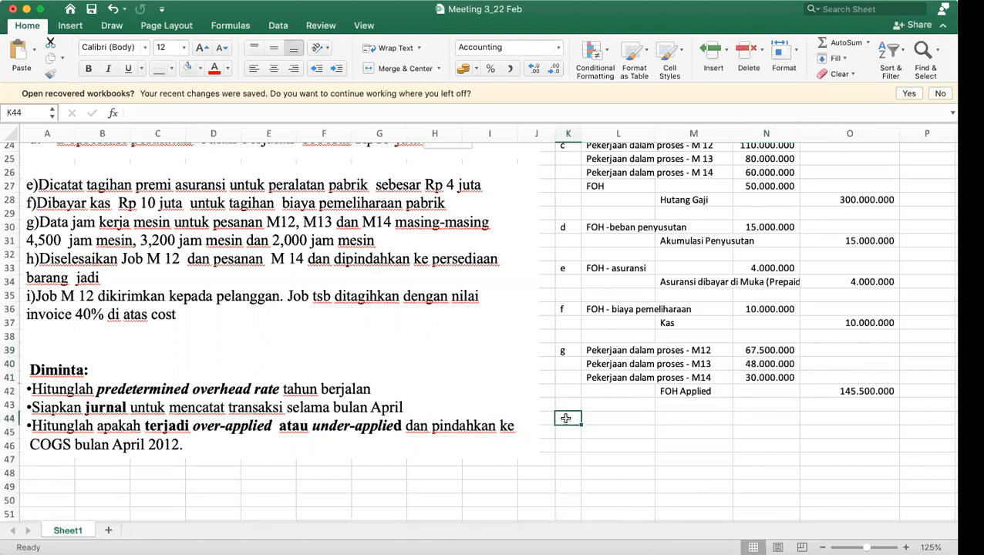
key("Right")
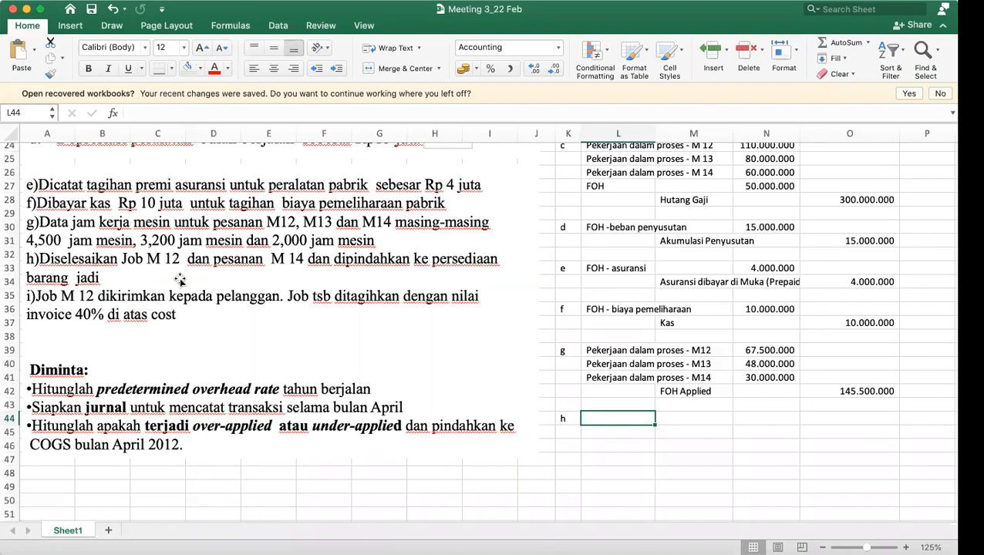
type("Pe")
key("BackSpace")
key("BackSpace")
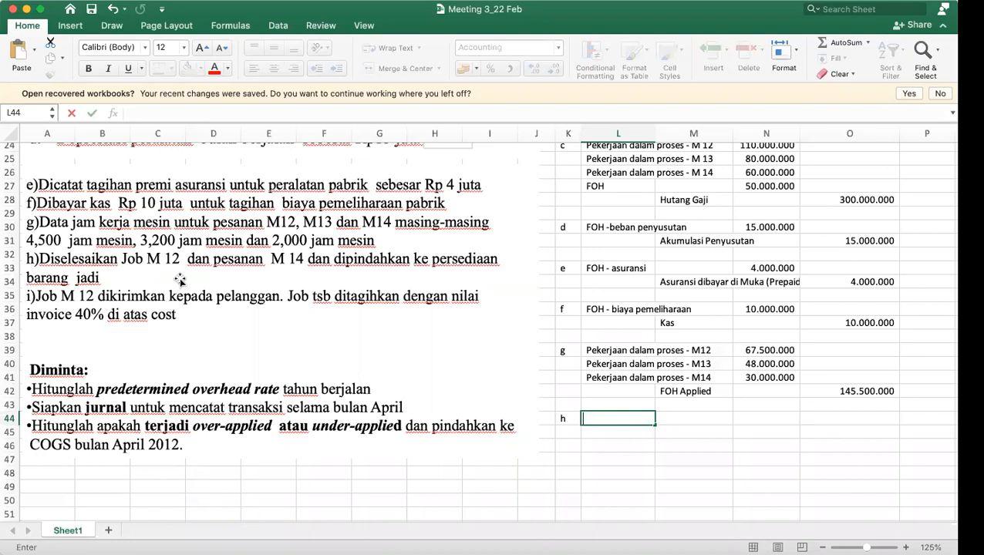
type("Persediaan")
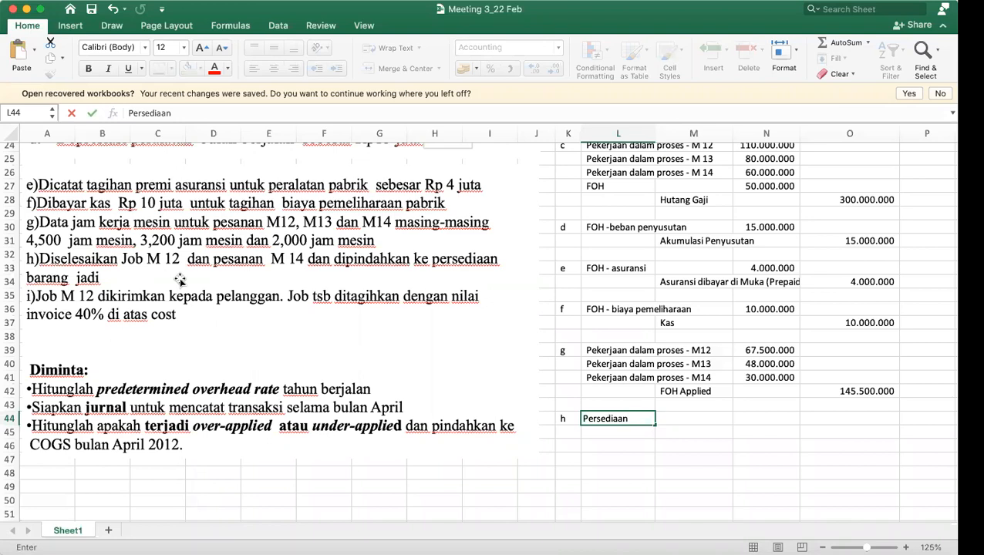
type(" Barang JAdi")
key("Return")
Enter "Pekerjaan dalam proses - M" as entry h's credit account in M45.
key("Right")
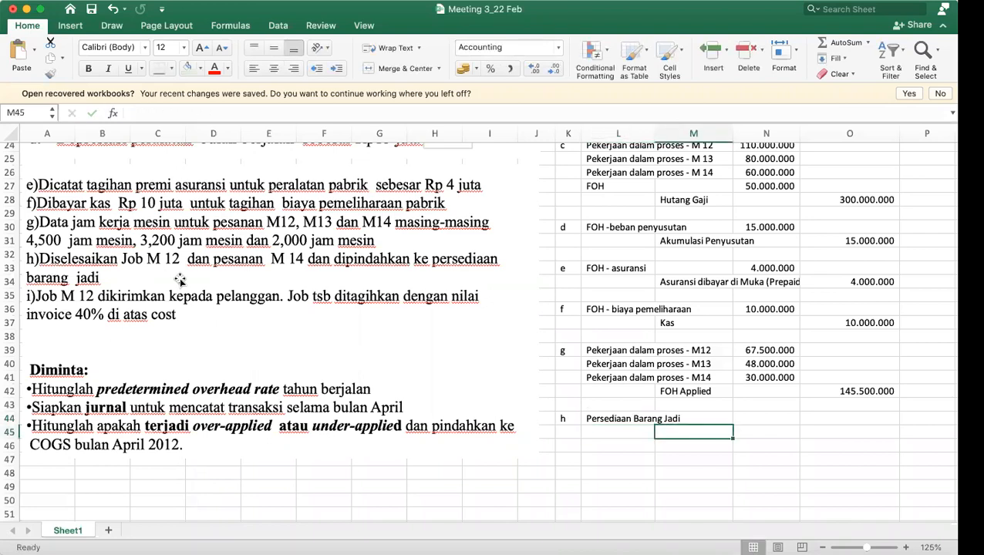
type("Pekerj")
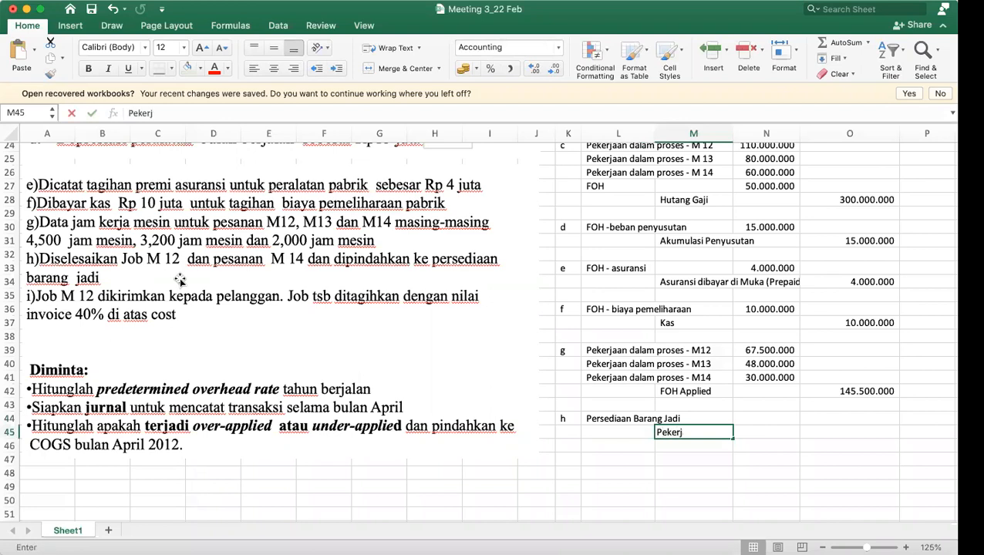
type("aan dalam proses")
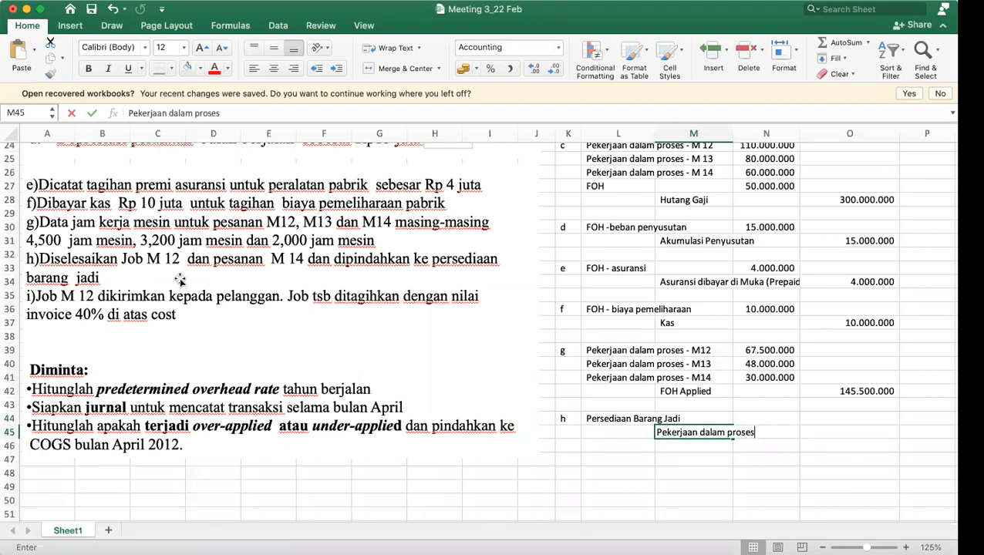
key("Return")
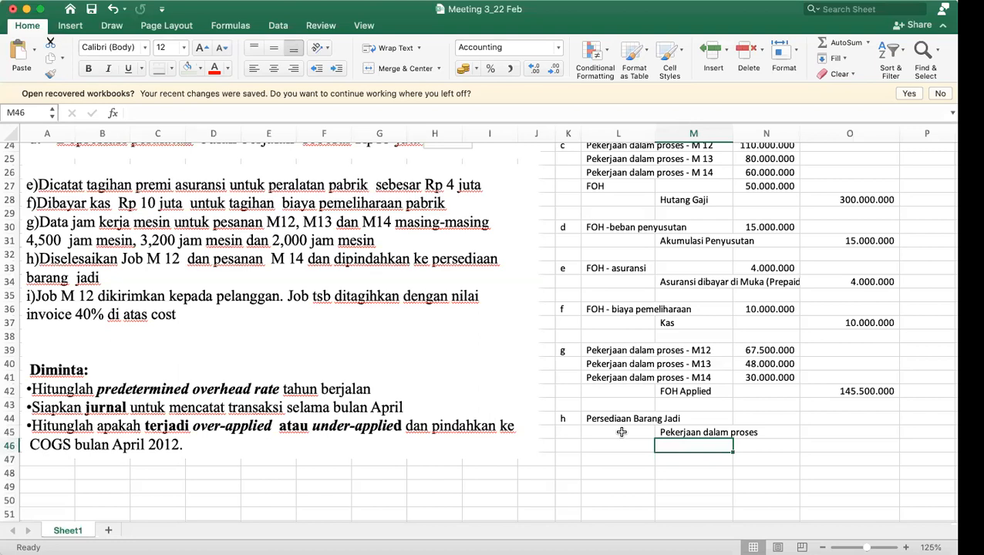
left_click(697, 429)
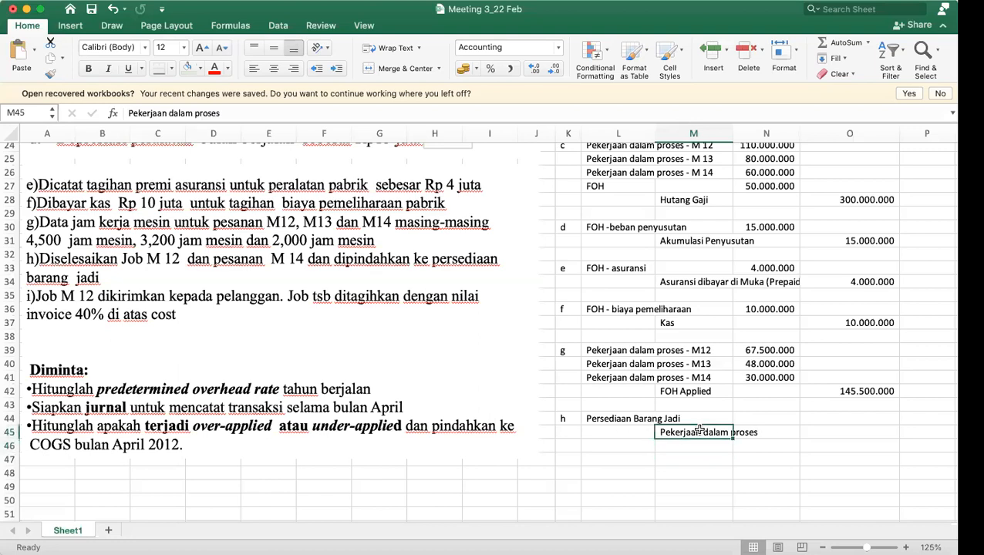
left_click(256, 114)
type("- M")
key("Return")
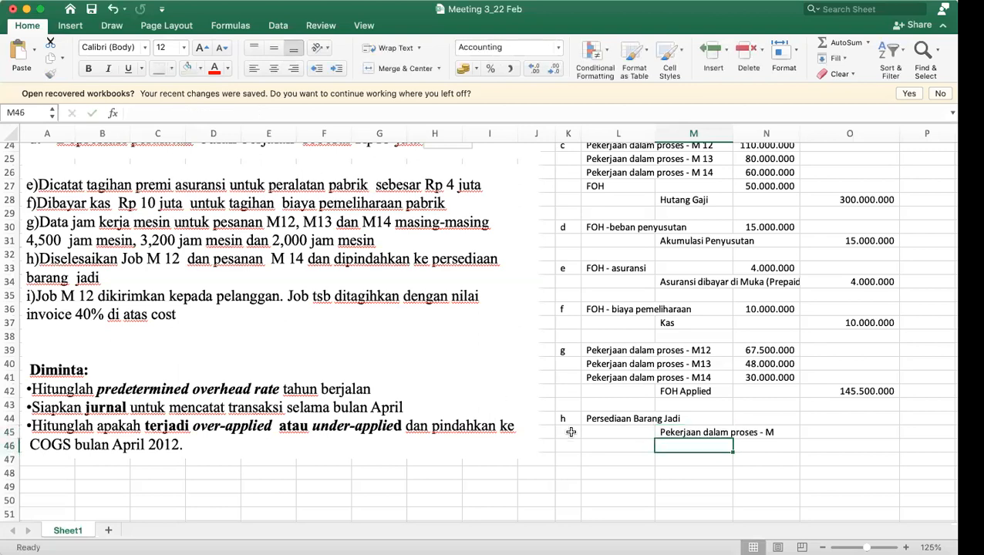
Append "- M12" to the finished goods account in L44 and complete the job number in M45 as M12.
left_click(779, 432)
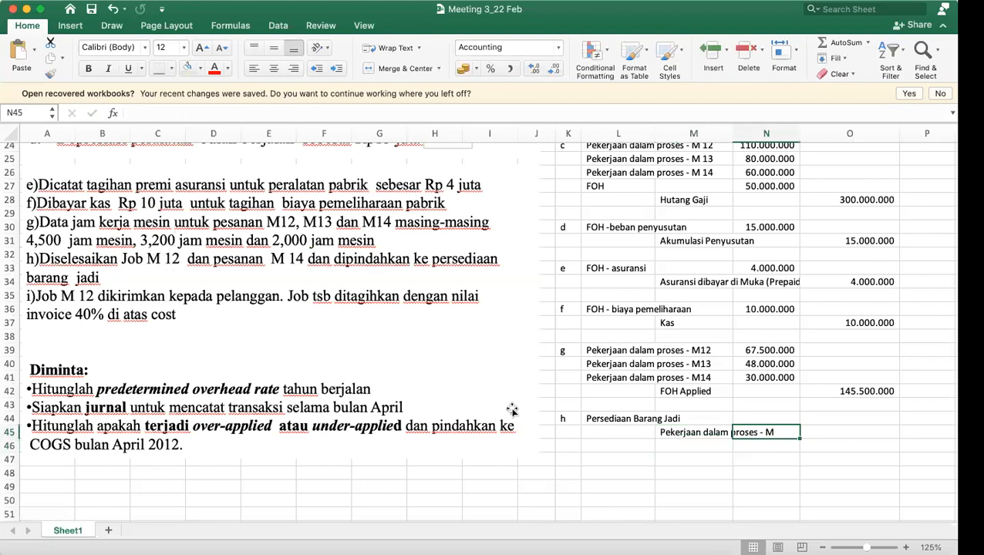
left_click(606, 418)
left_click(255, 112)
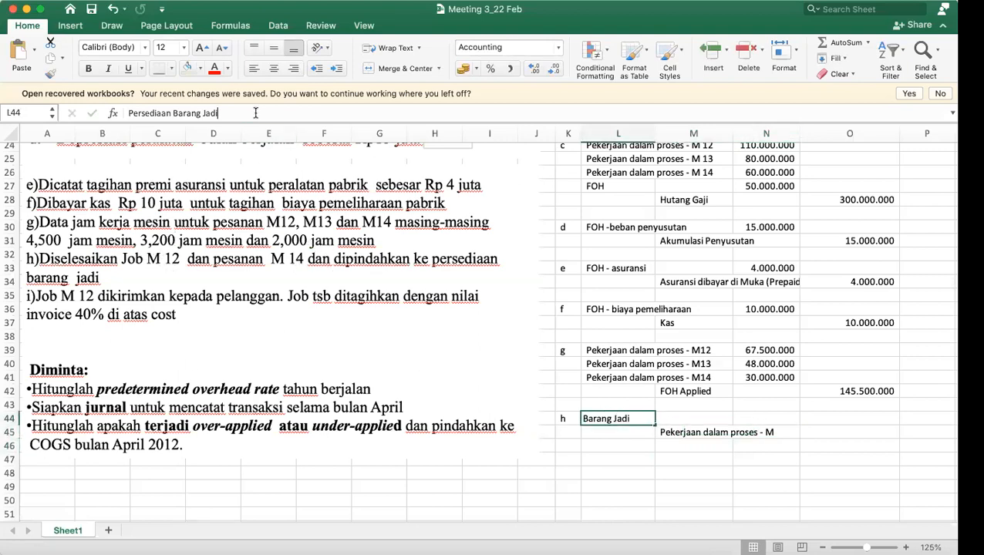
type("- M12")
key("Return")
key("Tab")
left_click(255, 113)
type("12")
key("Return")
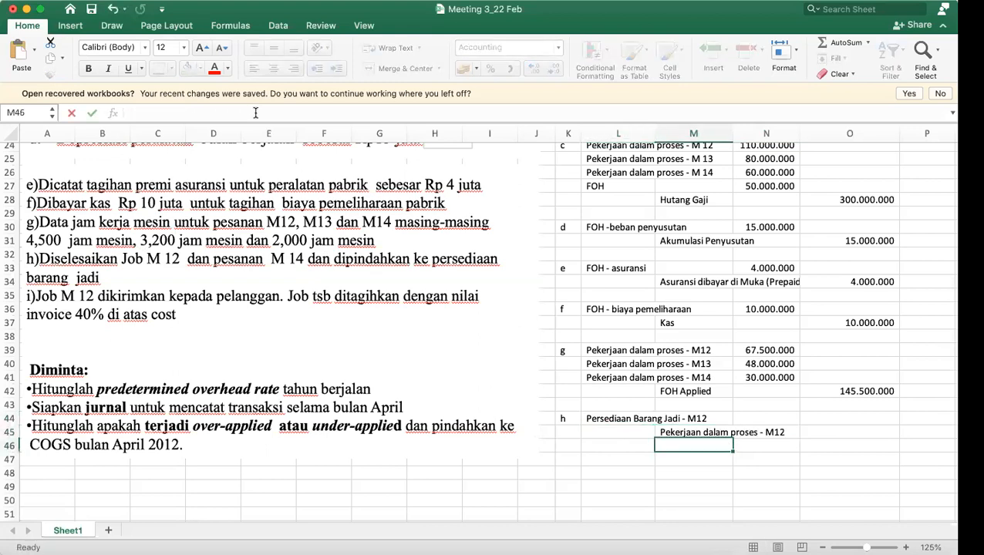
Move entry h's M12 credit account line from M45 down to M46.
key("super+c")
key("Down")
key("Return")
key("Up")
key("Up")
key("super+x")
key("Down")
key("Return")
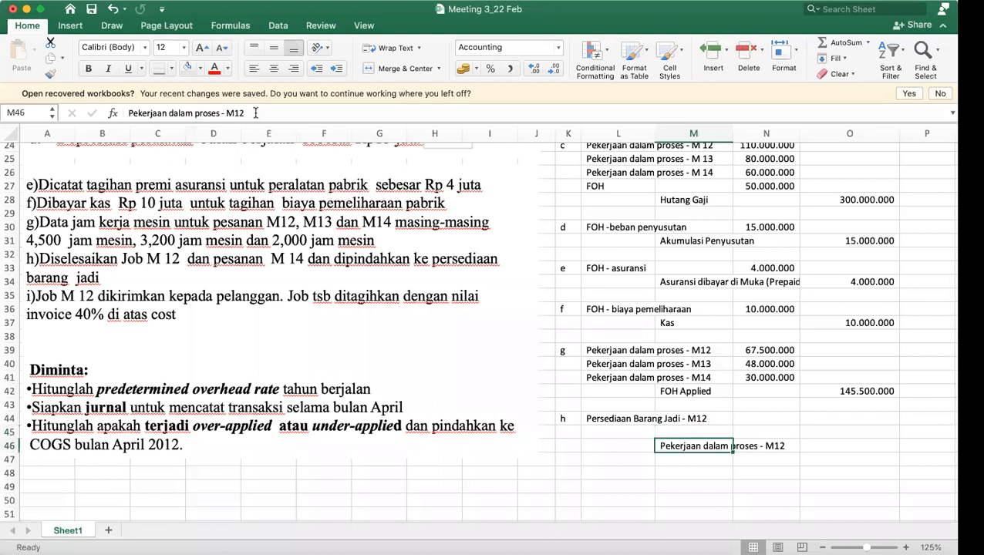
Copy entry h's credit account line from M46 into M47 and its debit account line from L44 into L45.
key("super+c")
key("Down")
key("Return")
key("Up")
key("Up")
key("Left")
key("Up")
key("super+c")
key("Down")
key("super+v")
Change the job number in entry h's copied account lines in L45 and M47 to M14.
left_click(260, 112)
key("BackSpace")
type("4")
key("Return")
key("Right")
key("Down")
left_click(261, 112)
key("BackSpace")
type("4")
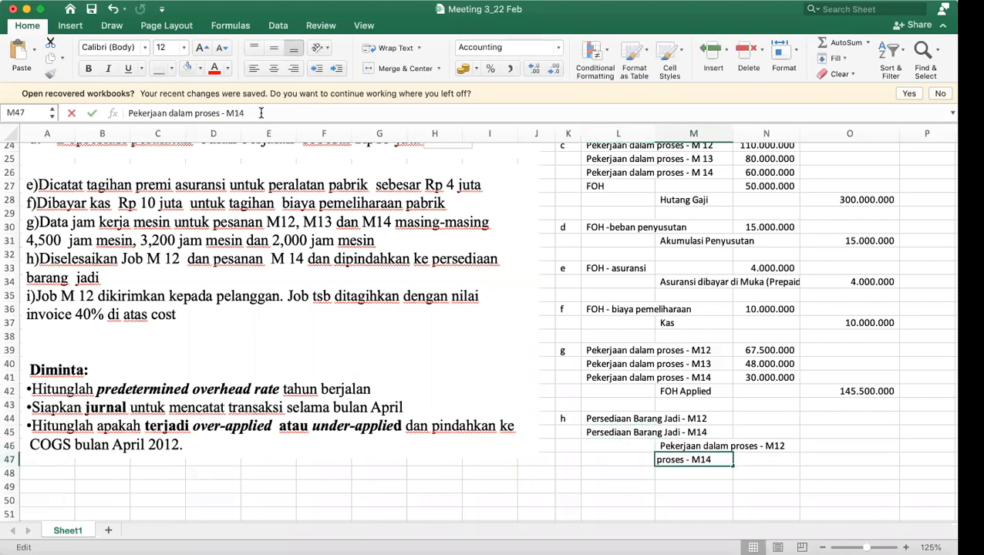
key("Return")
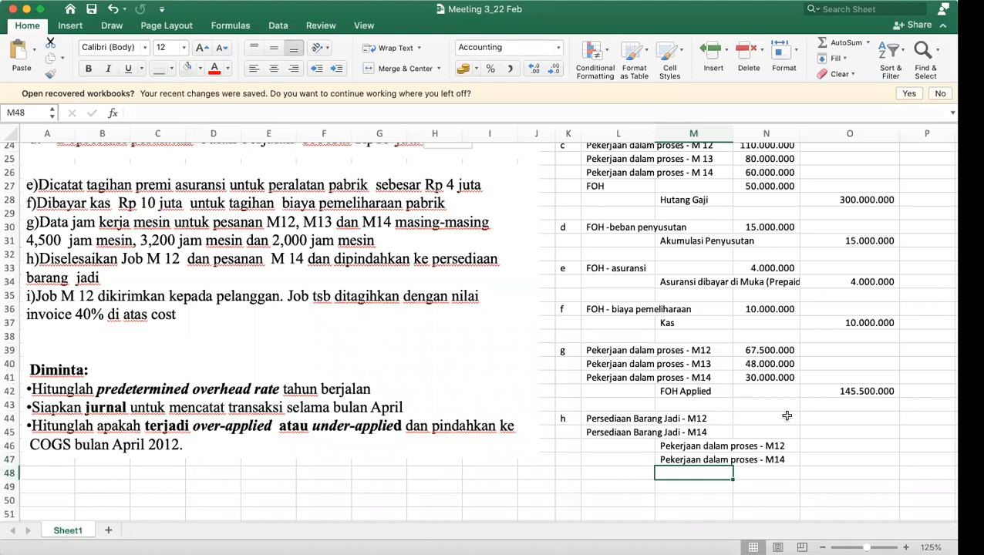
Credit entry h's M12 work in process in O46 with the sum of the job's costs, =N18+N24+N39.
left_click(834, 446)
type("=")
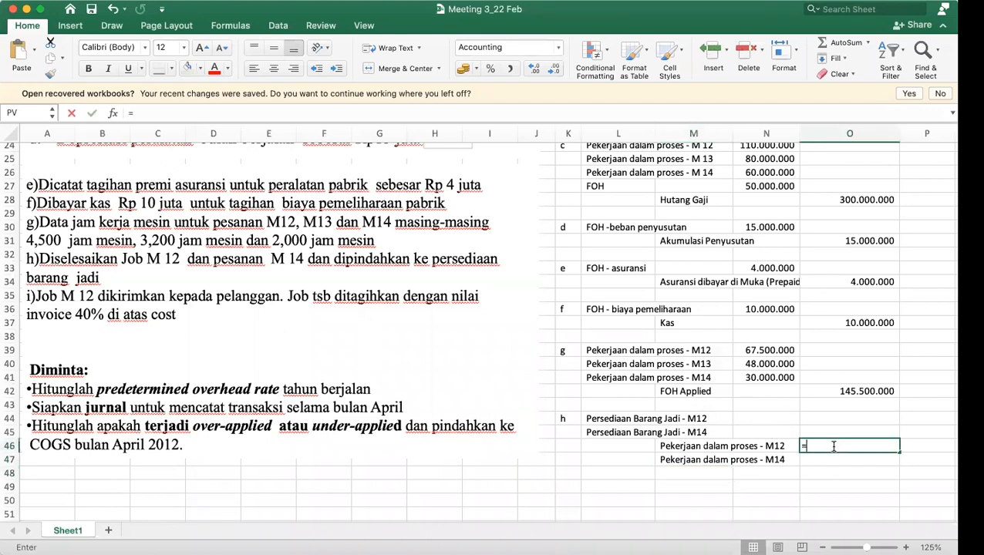
scroll(707, 446, "up", 10)
scroll(707, 446, "down", 5)
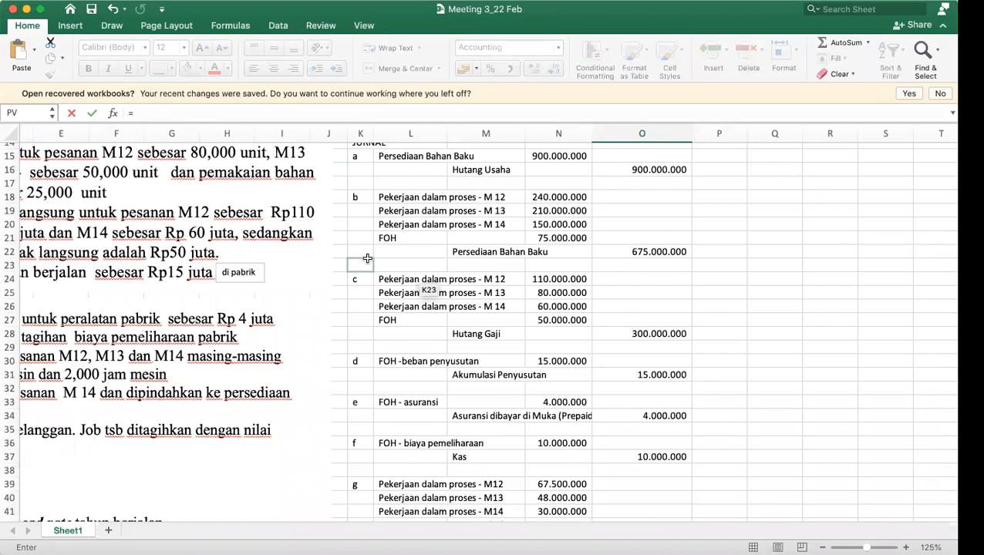
left_click(549, 198)
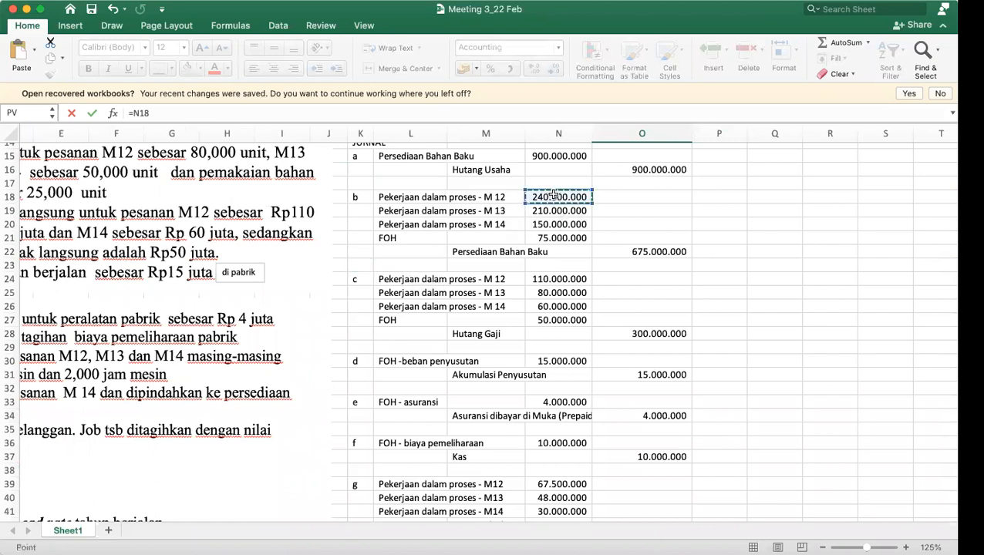
type("+")
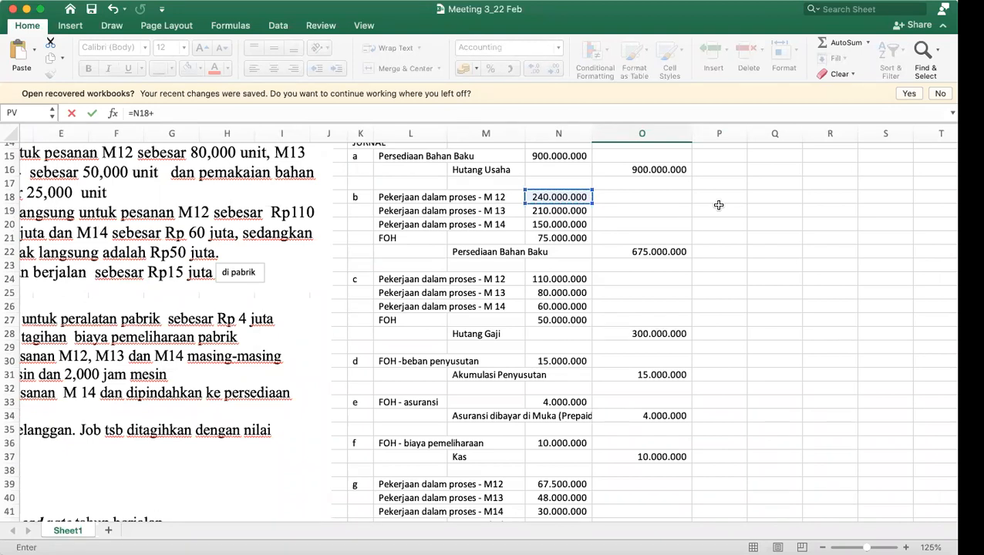
left_click(572, 279)
scroll(701, 356, "down", 3)
type("+")
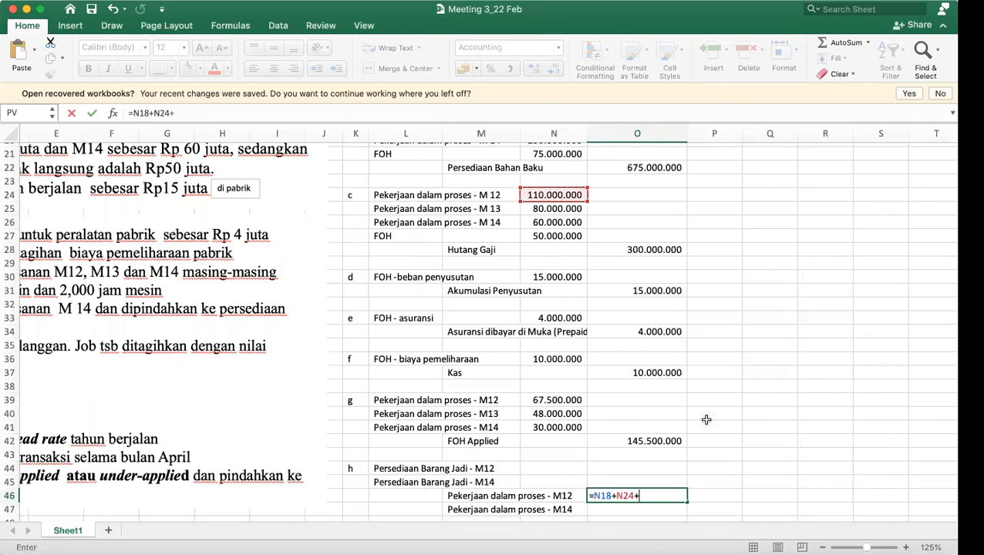
left_click(575, 400)
key("Return")
Credit entry h's M14 work in process in O47 with the sum of the job's costs, =N20+N26+N41.
type("=")
scroll(734, 347, "up", 5)
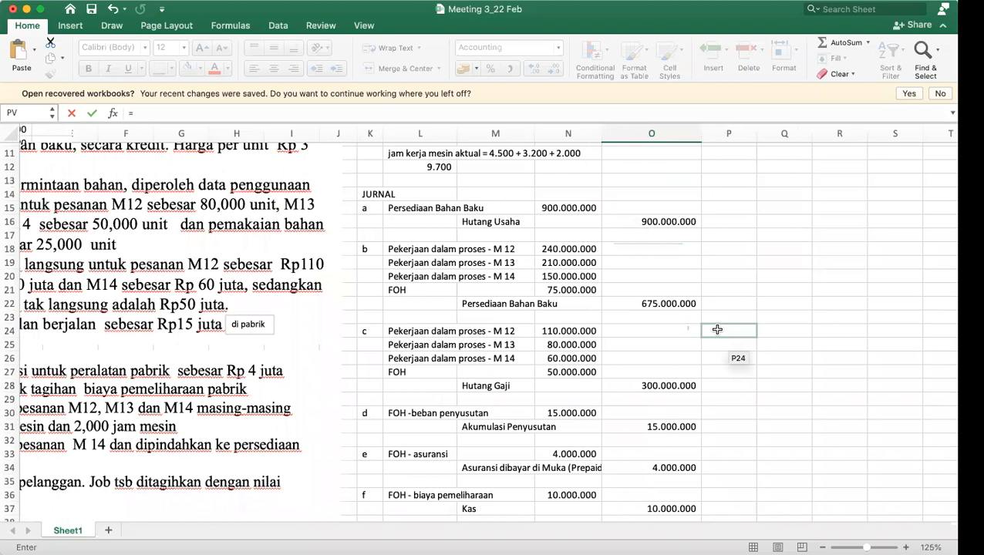
left_click(569, 276)
type("+")
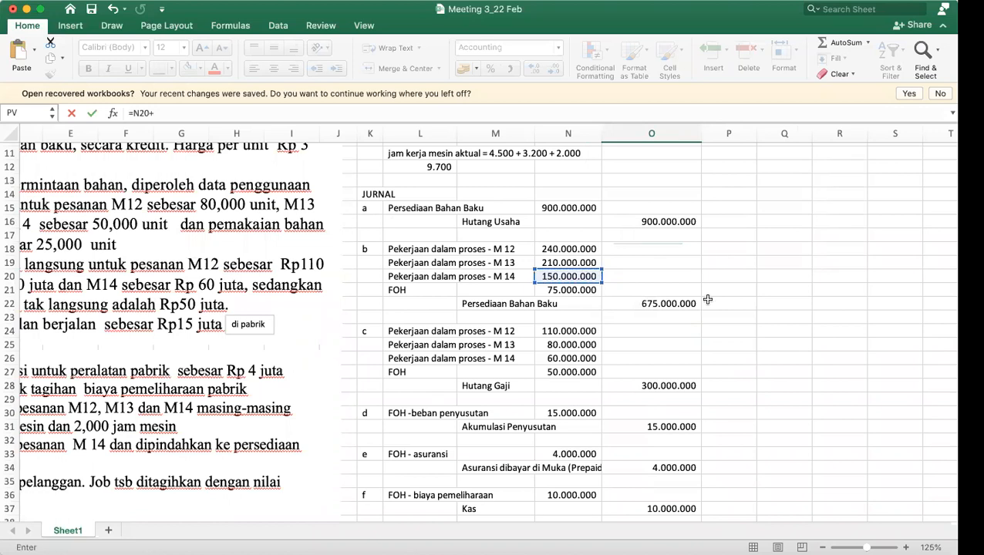
scroll(702, 322, "down", 3)
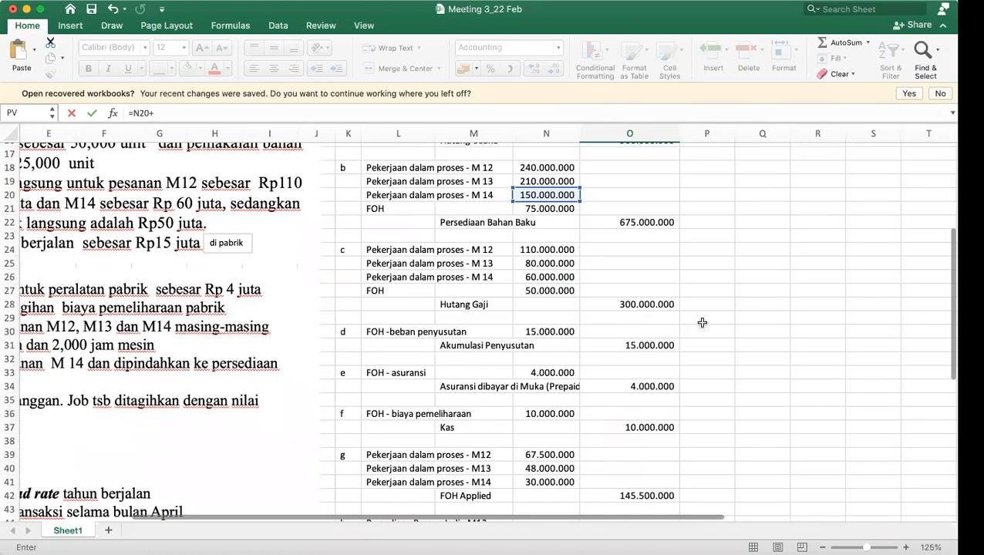
left_click(560, 277)
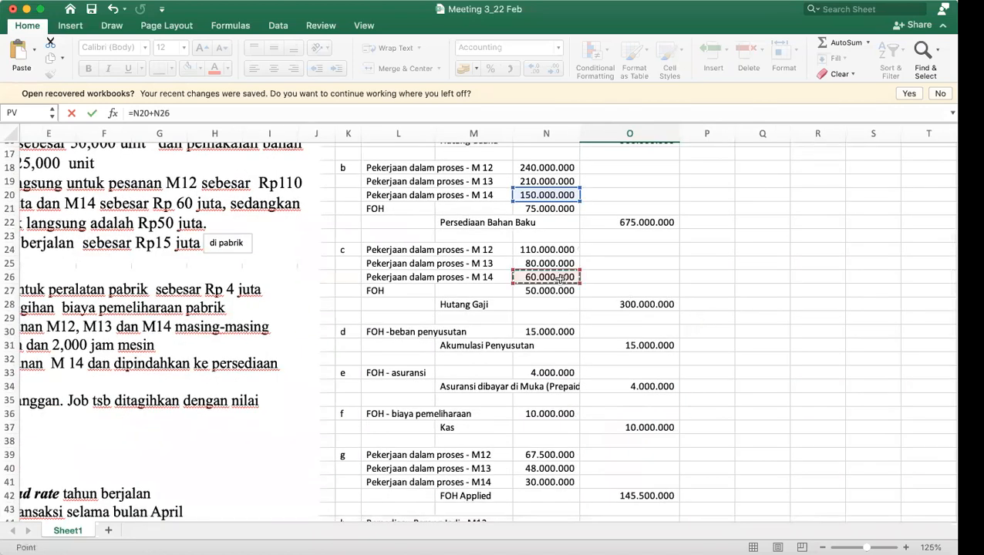
type("+")
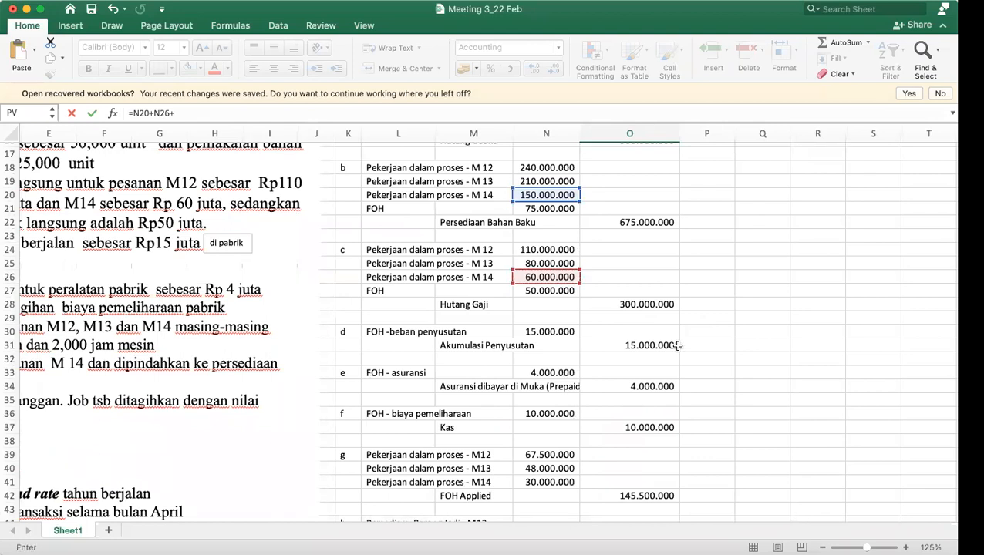
left_click(558, 482)
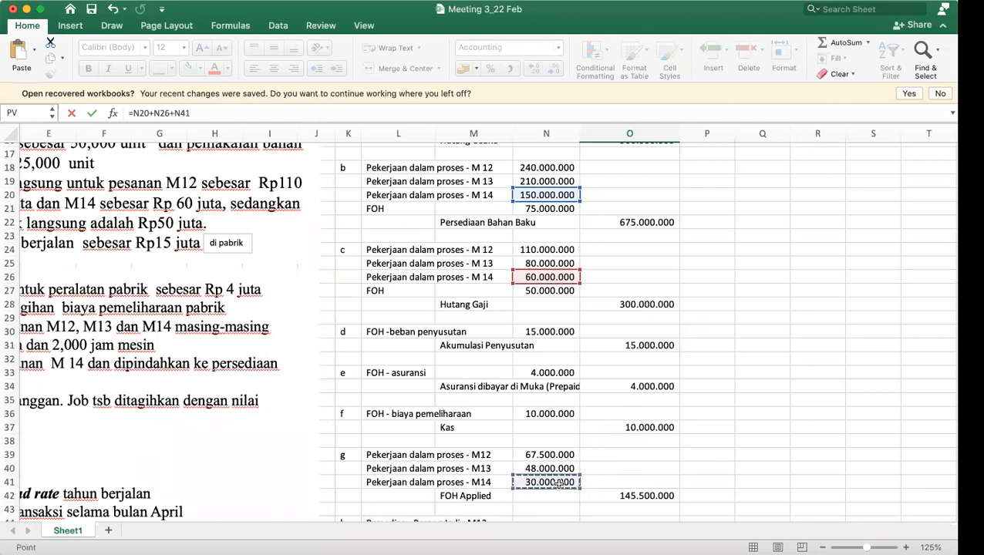
key("Return")
Link entry h's finished goods debits to the matching credits, N44 to O46 for M12 and N45 to O47 for M14.
left_click(555, 414)
type("=")
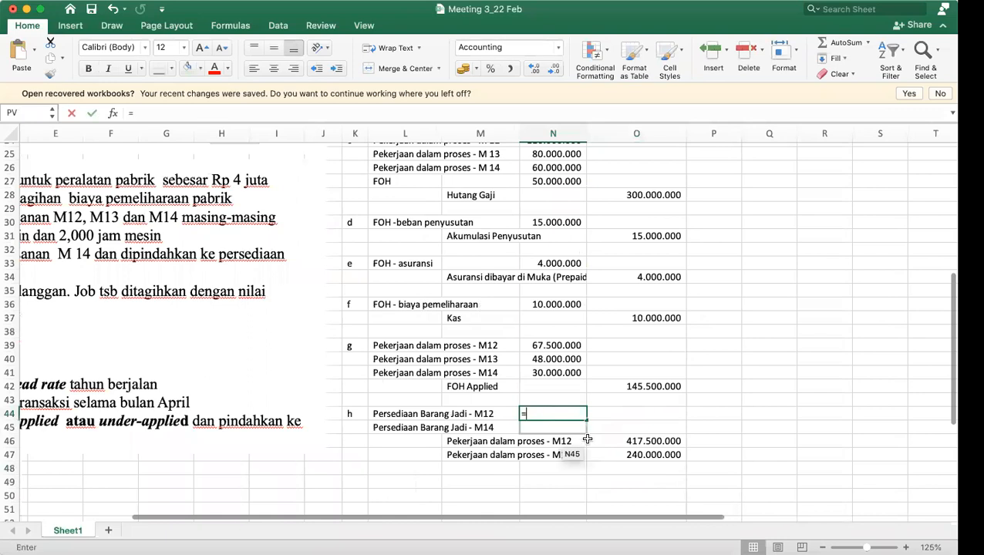
left_click(616, 443)
key("Return")
type("=")
left_click(628, 455)
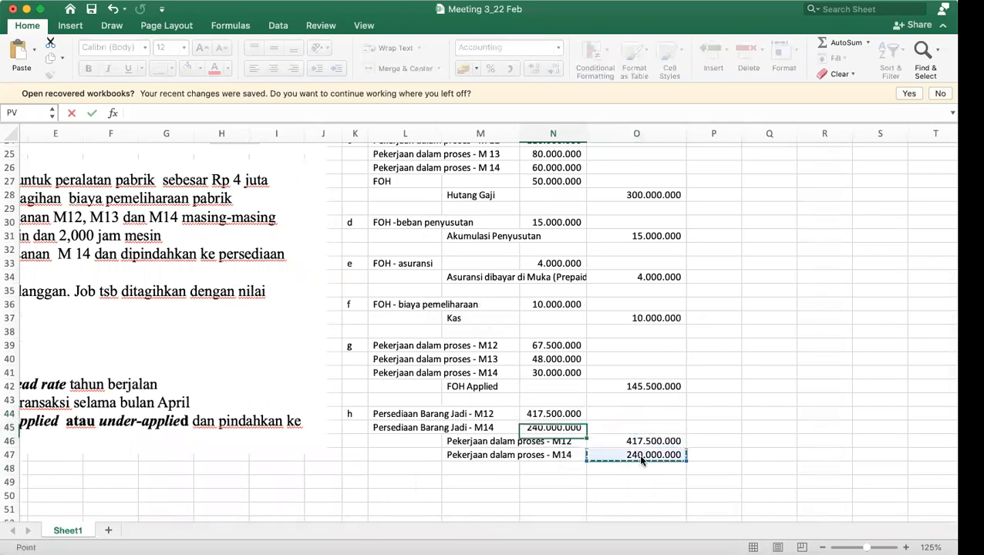
key("Return")
Add the note "DM + DL + FOH Applied" in P46 beside the M12 credit amount.
left_click(708, 443)
type("'")
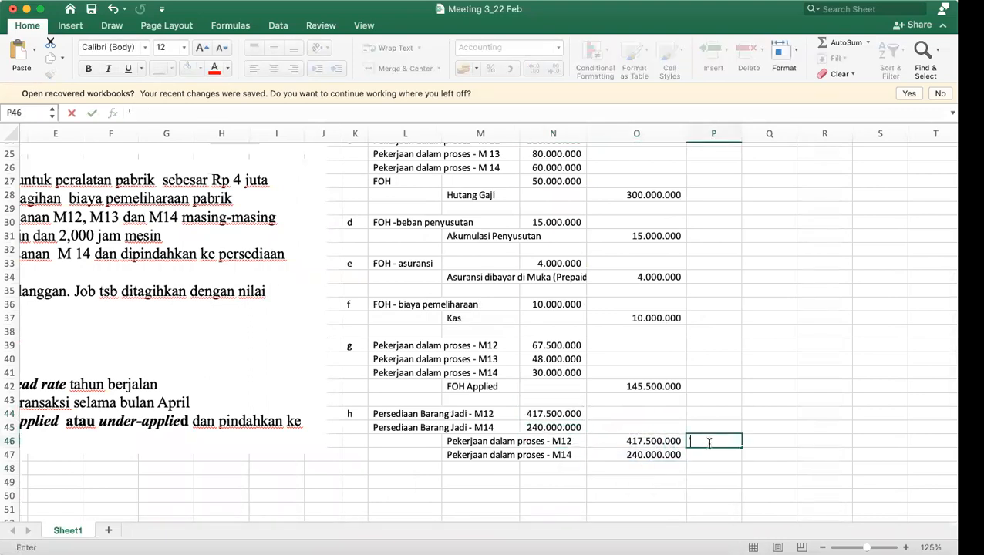
type("DM + DL + FOH Applied")
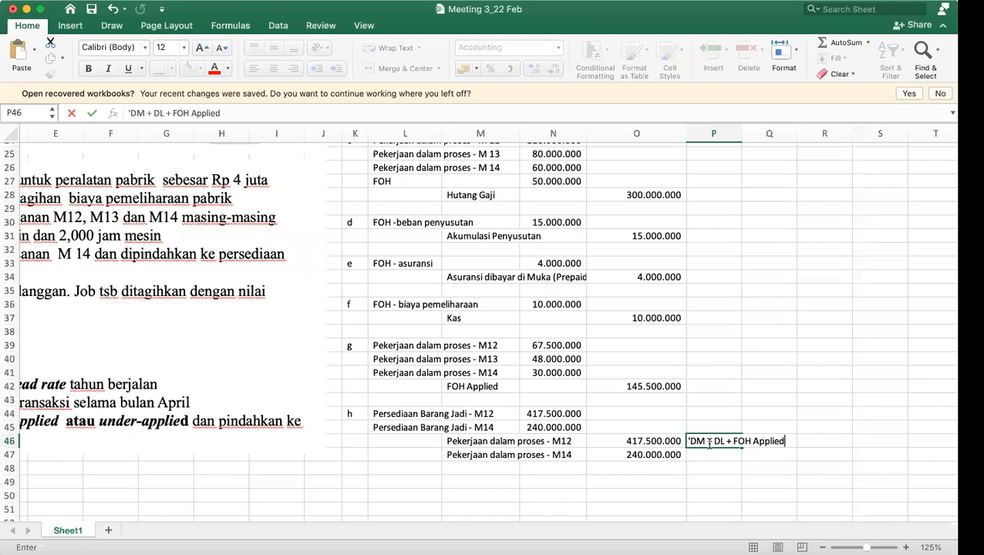
key("Return")
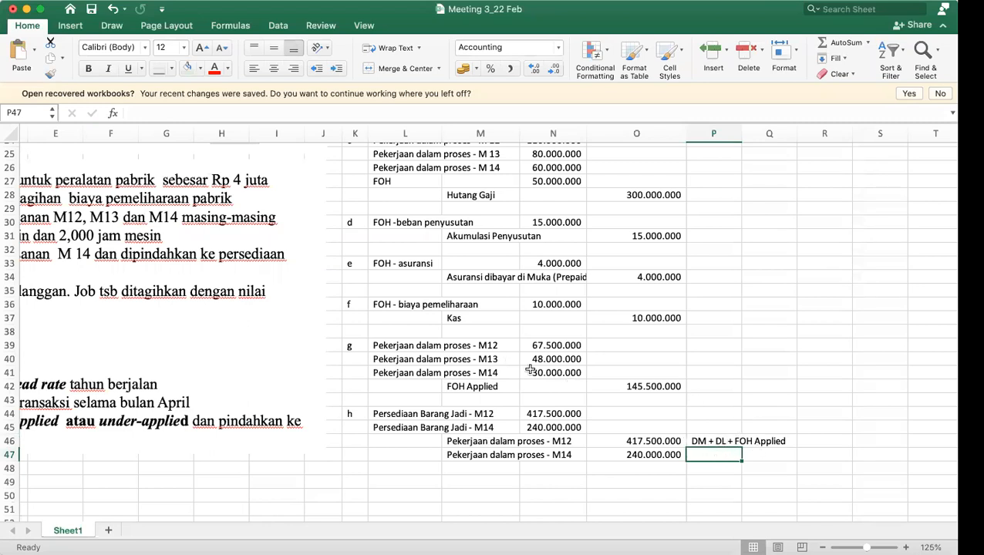
Start entry i in K49 with the debit account Piutang Usaha in L49 and the credit account Penjualan in M50.
left_click(356, 476)
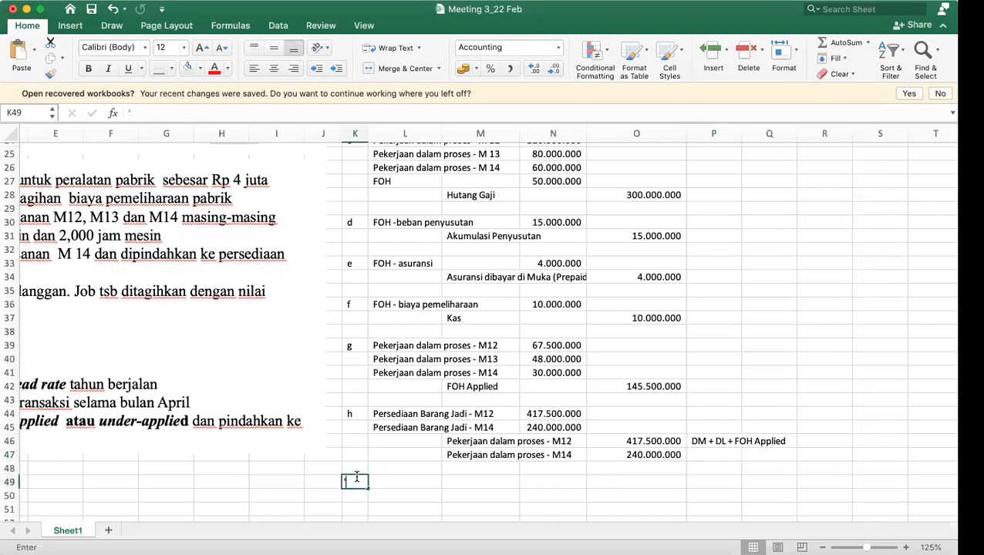
type("i")
key("Tab")
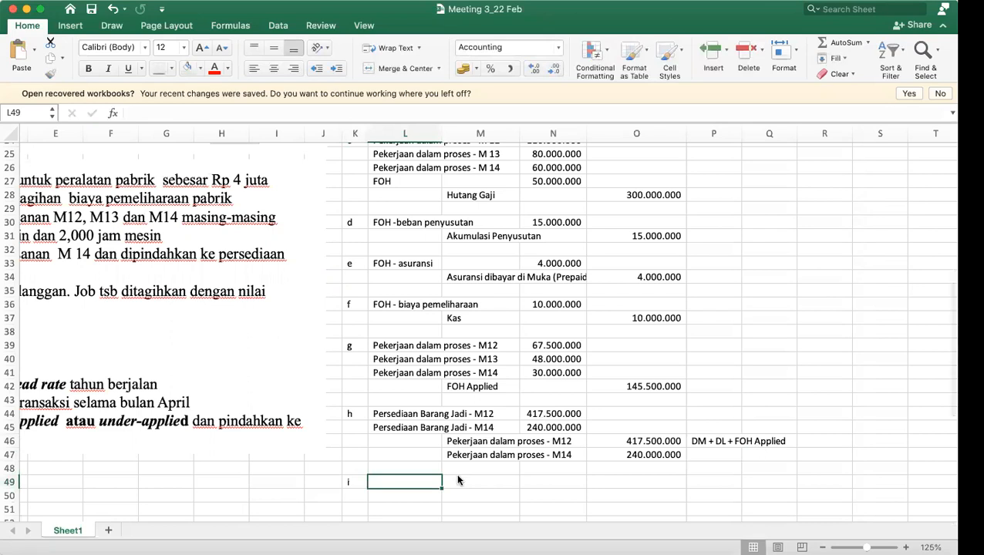
scroll(457, 476, "left", 5)
scroll(457, 476, "down", 2)
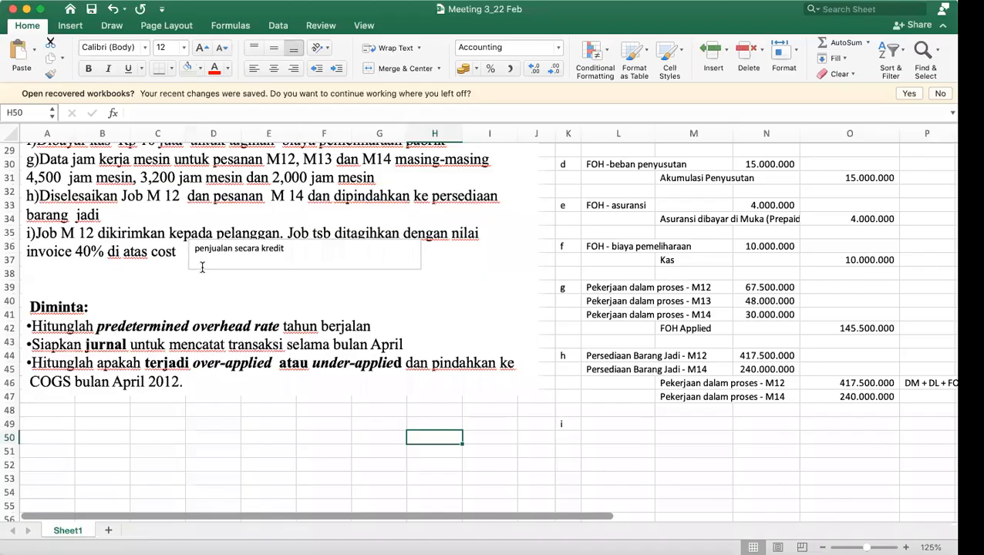
left_click(615, 428)
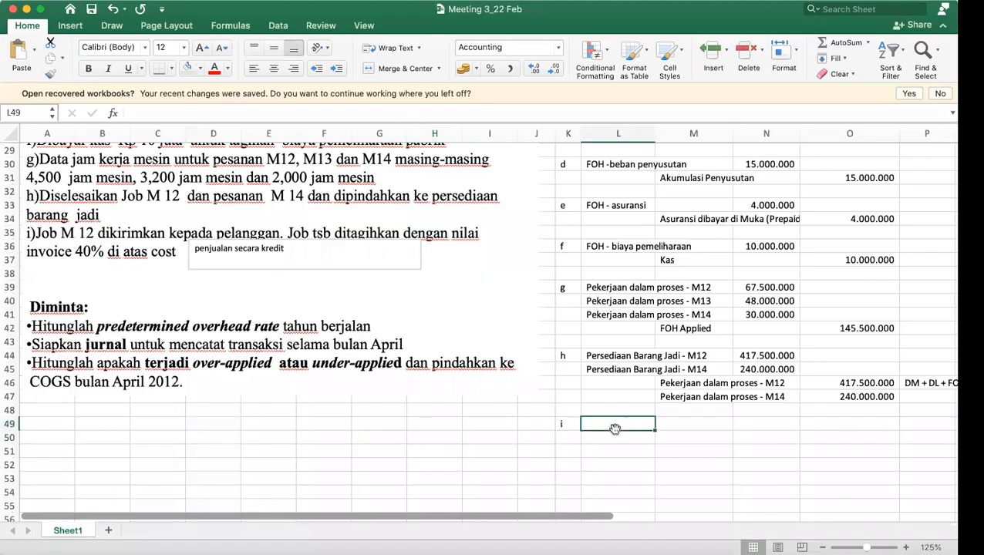
type("Piutang Usaha")
key("Return")
key("Right")
type("Penjualan")
key("Return")
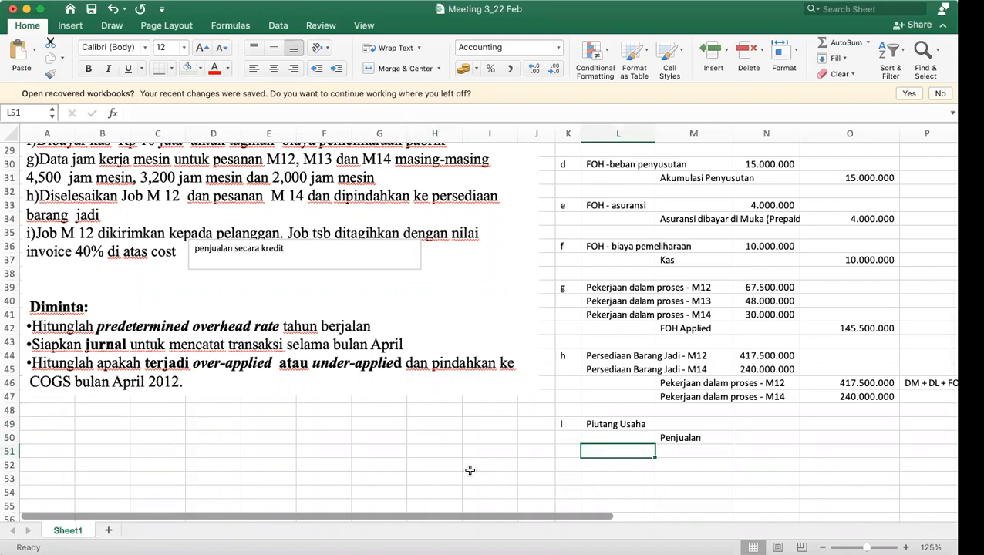
Add the debit account COGS in L51 and link the credit account in M52 to the M12 finished goods name in L44.
type("COG")
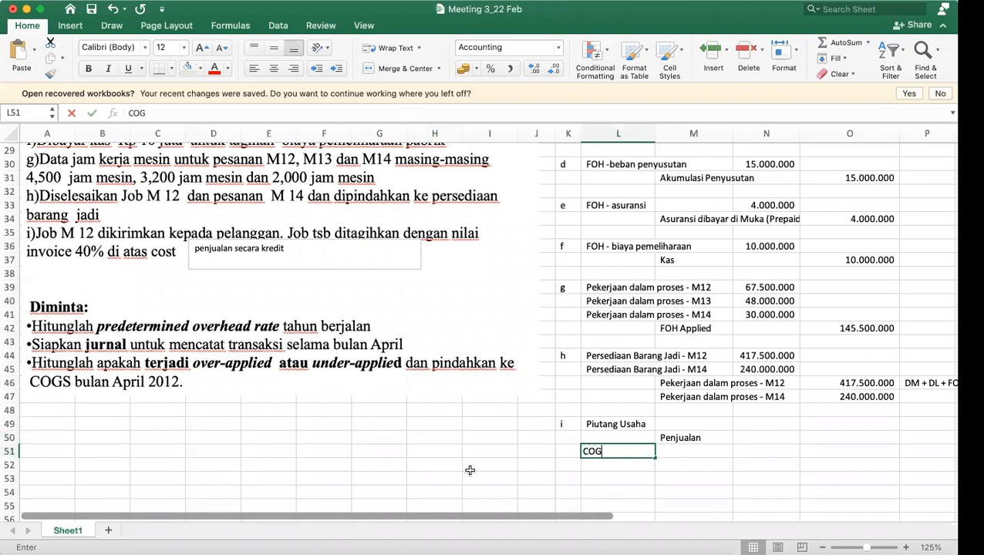
type("S")
key("Return")
key("Tab")
type("=")
left_click(623, 356)
key("Return")
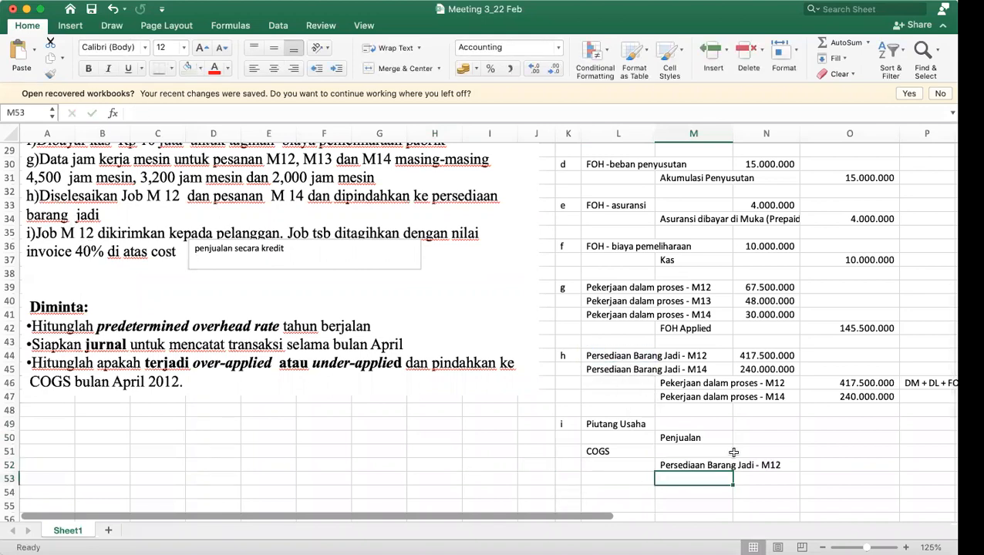
Link the finished goods credit in O52 to M12's cost in N44 and the COGS debit in N51 to O52.
left_click(823, 469)
type("=")
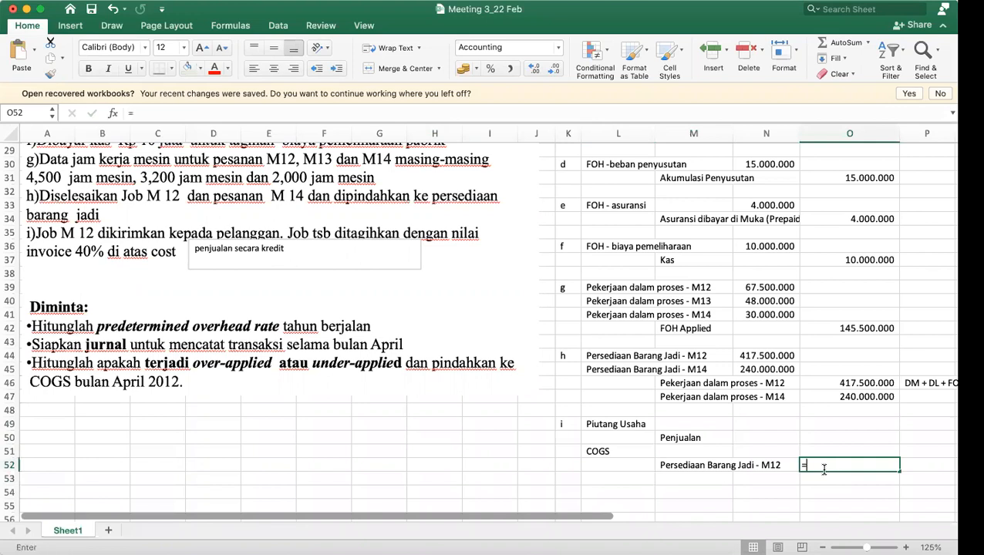
left_click(775, 355)
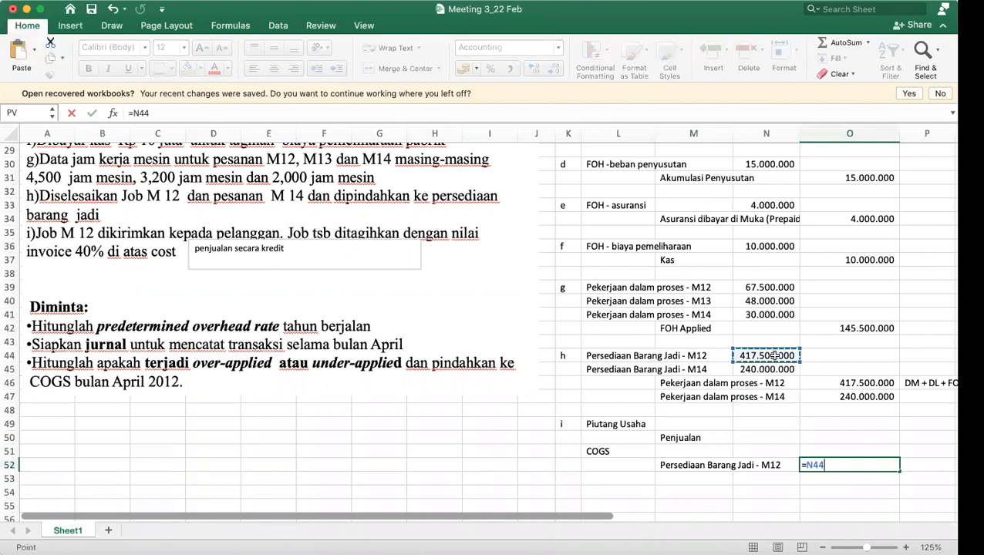
key("Return")
key("Left")
key("Up")
key("Up")
type("=")
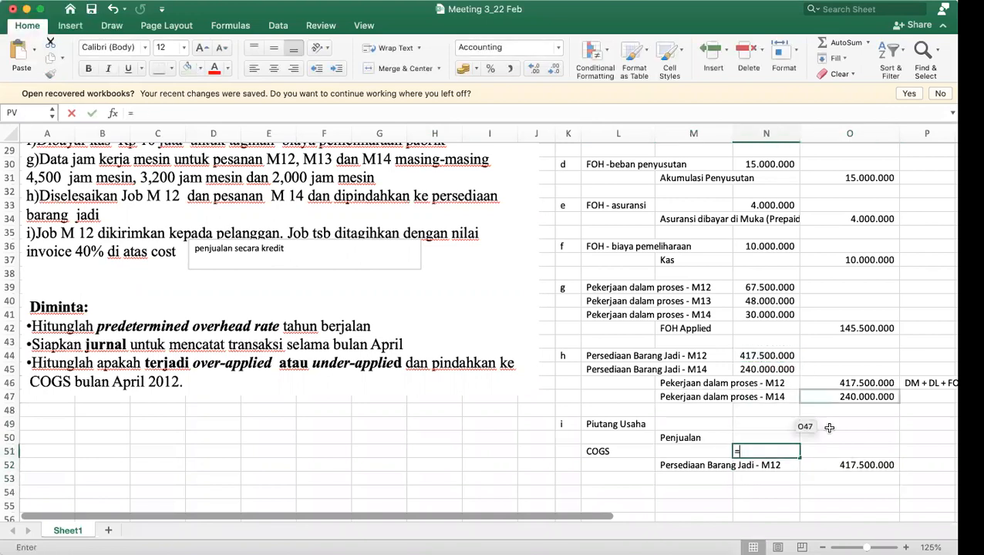
left_click(841, 465)
key("Return")
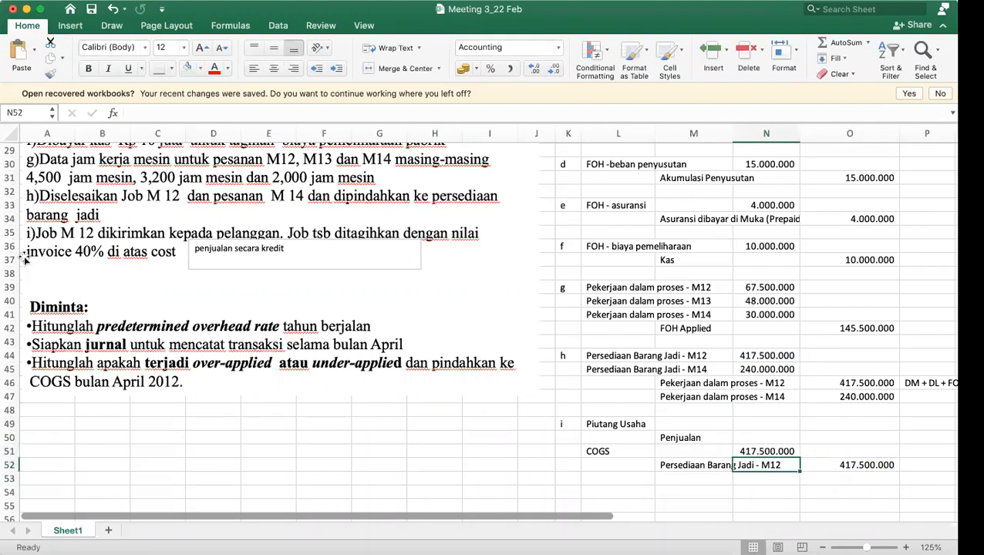
Calculate the 40% markup on M12's cost in P49 with the formula =N51*40%.
scroll(628, 451, "right", 5)
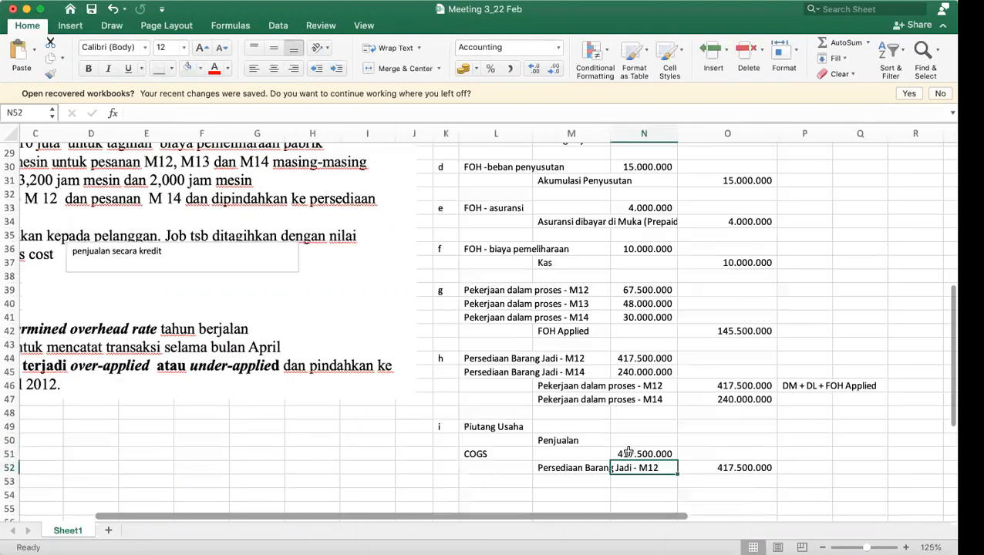
left_click(656, 430)
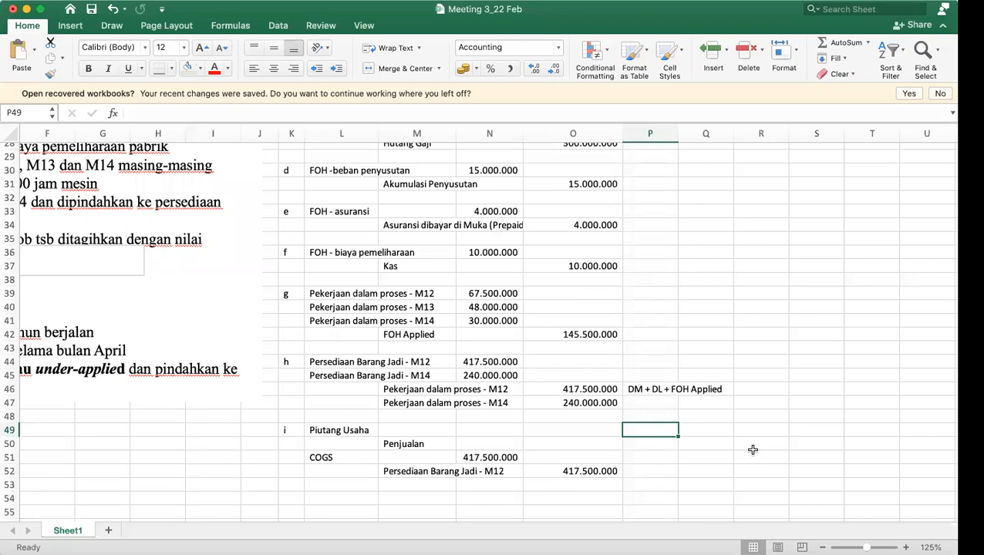
left_click(706, 469)
left_click(660, 438)
left_click(657, 431)
type("=")
left_click(492, 457)
type("*")
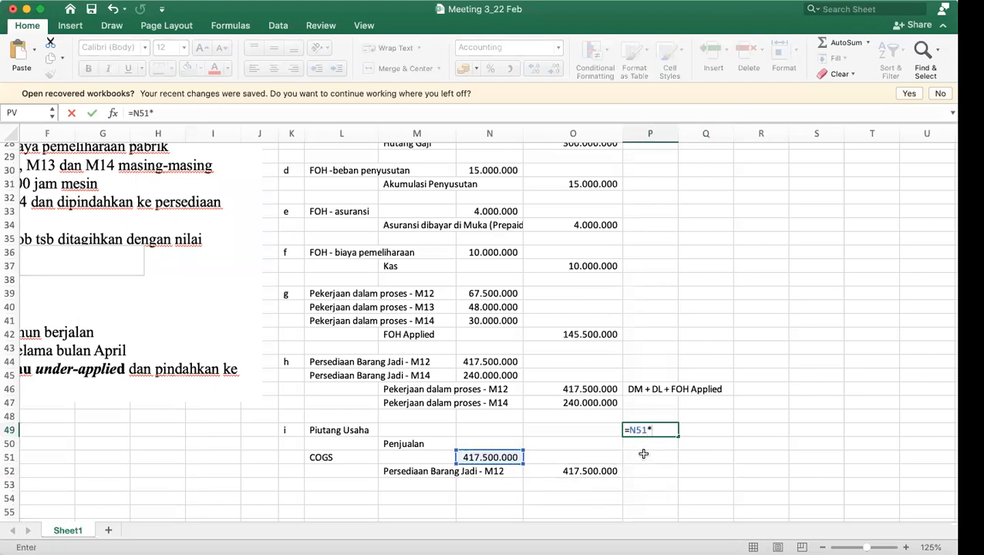
type("40")
key("Return")
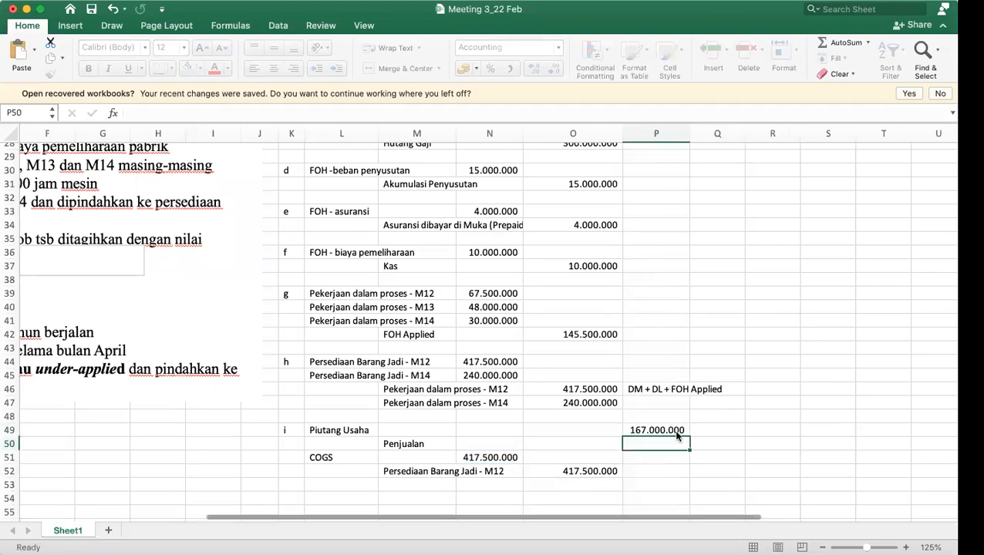
Extend the markup formula in P49 to the full invoice value, =(N51*40%)+417500000.
left_click(657, 430)
left_click(135, 113)
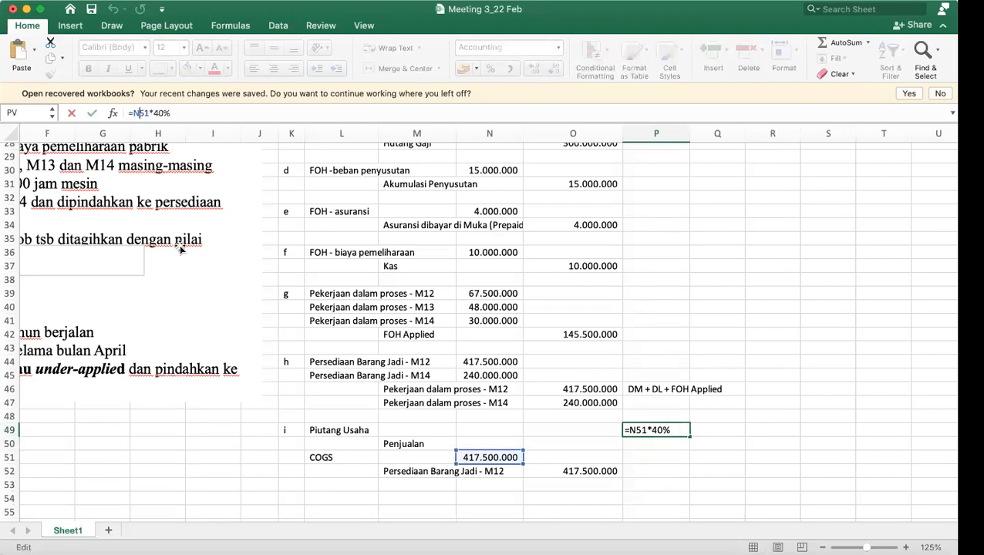
type("(")
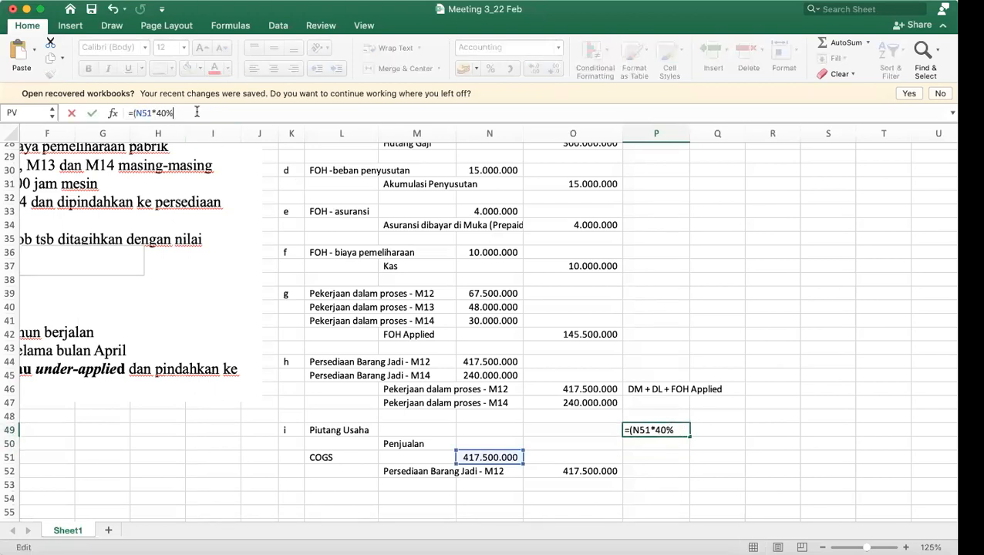
type(")+417500000")
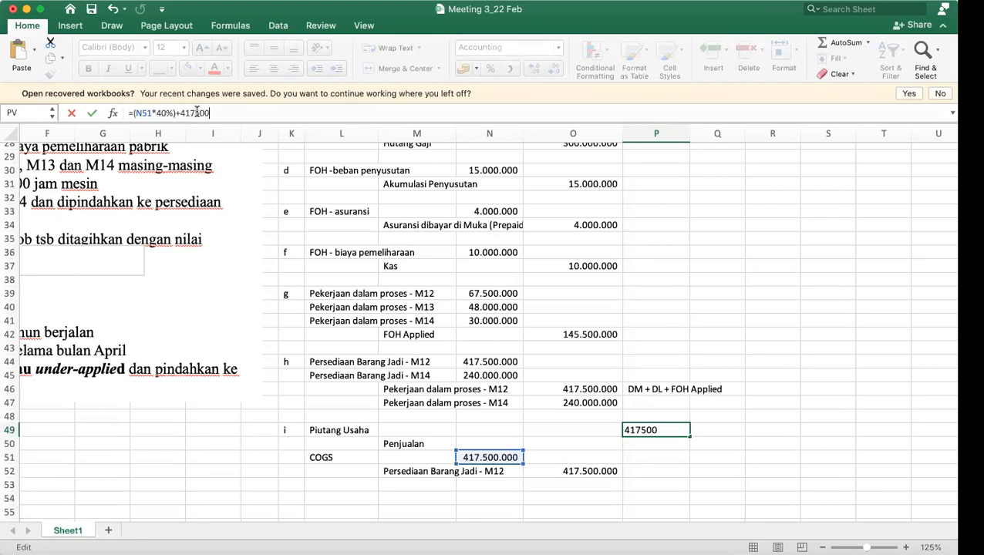
key("Return")
Link the Piutang Usaha debit in N49 to the invoice value in P49 and the Penjualan credit in O50 to N49.
key("Left")
key("Left")
key("Up")
type("=")
left_click(652, 417)
left_click(654, 428)
key("Return")
key("Right")
type("=")
left_click(482, 432)
key("Return")
Cross-check the invoice value in Q49 by calculating 140% of the COGS amount, =140%*N51.
key("Right")
key("Right")
key("Up")
key("Up")
type("=140")
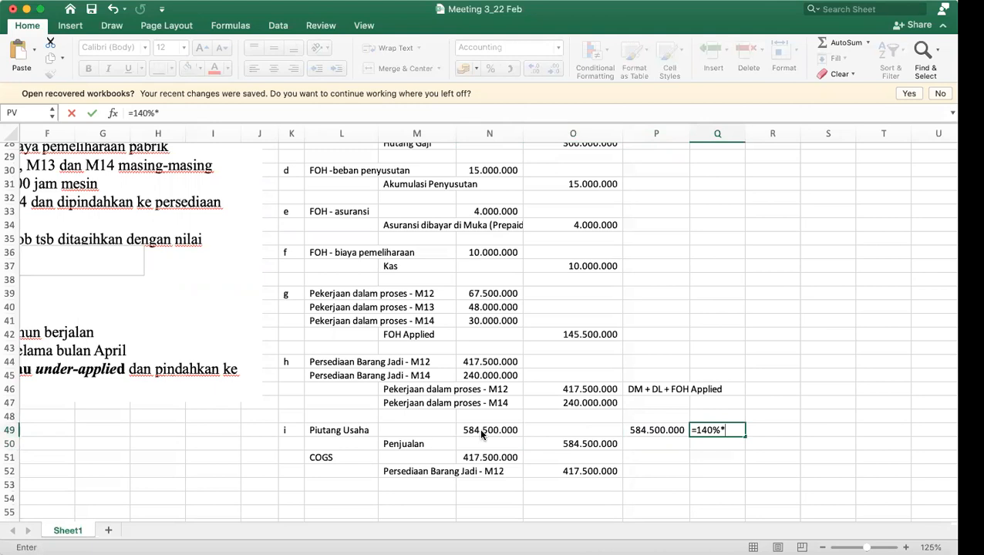
left_click(491, 455)
key("Return")
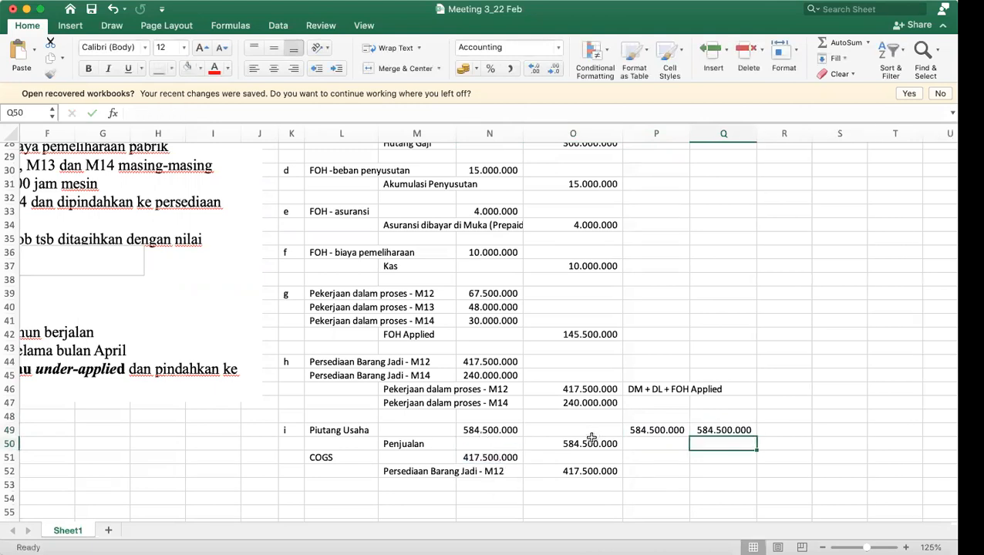